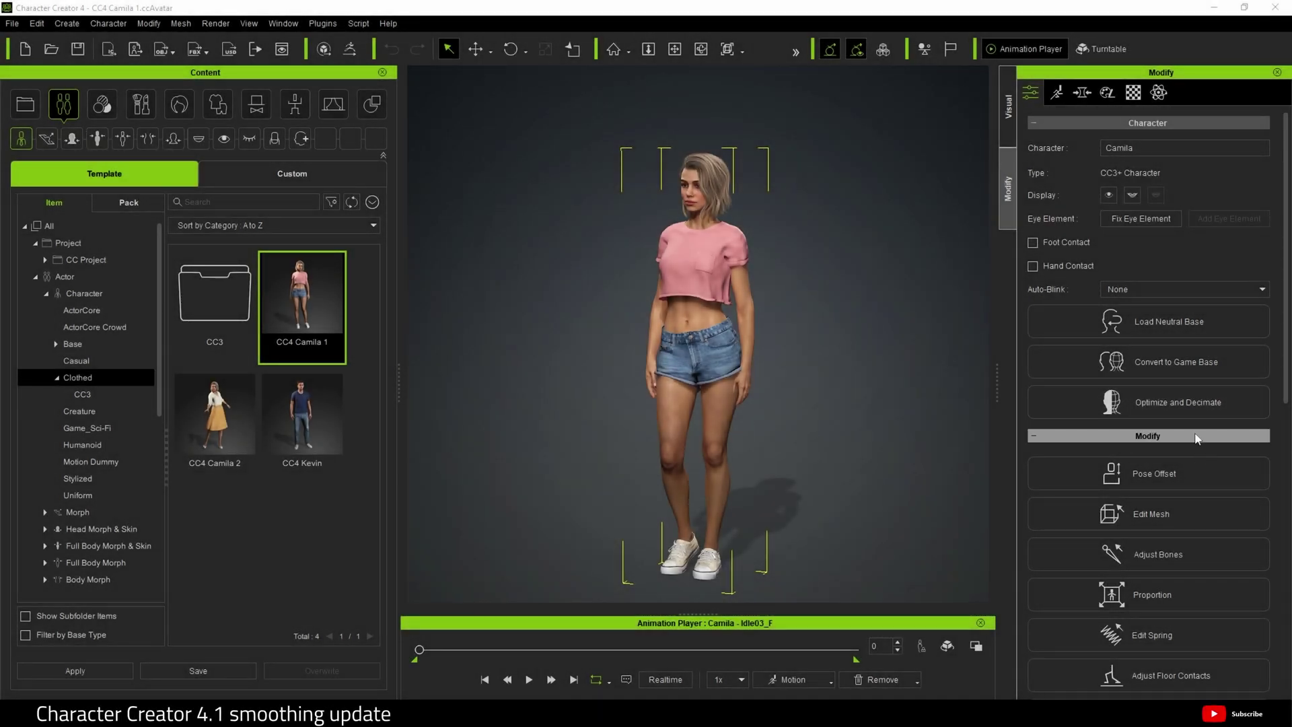
scroll(1209, 483, "down", 5)
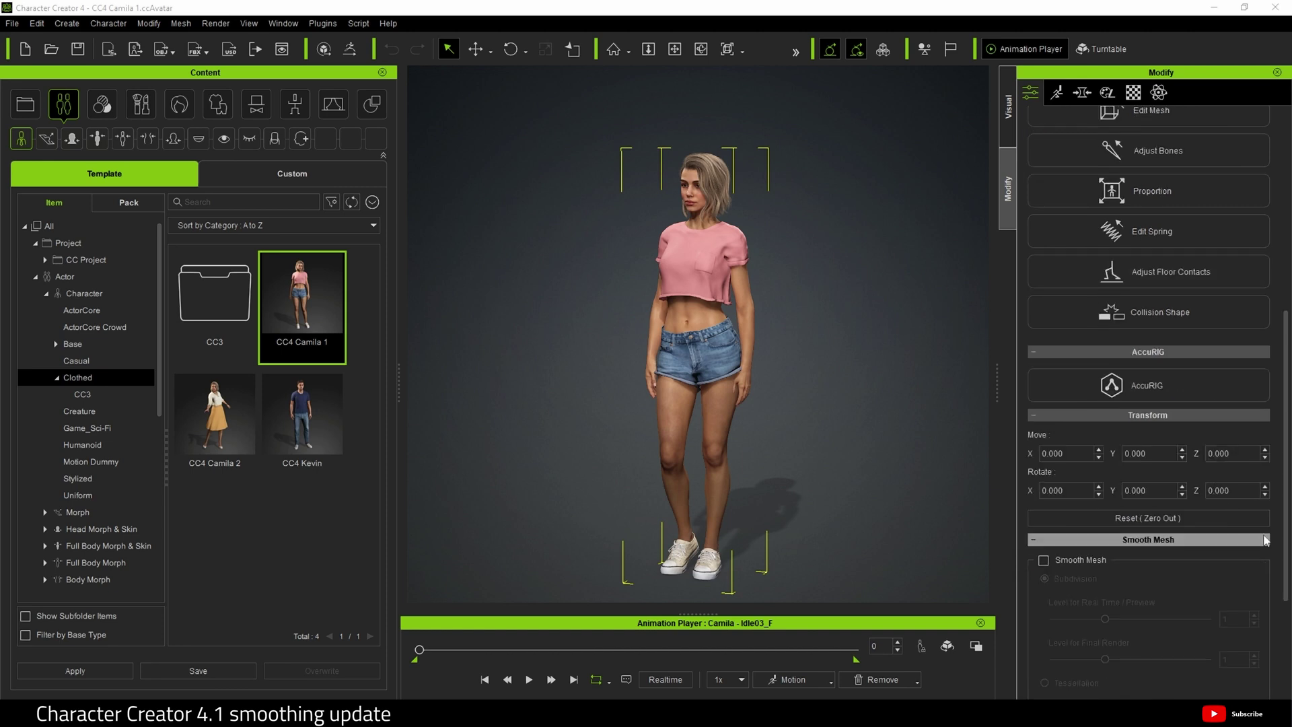
scroll(1252, 525, "up", 5)
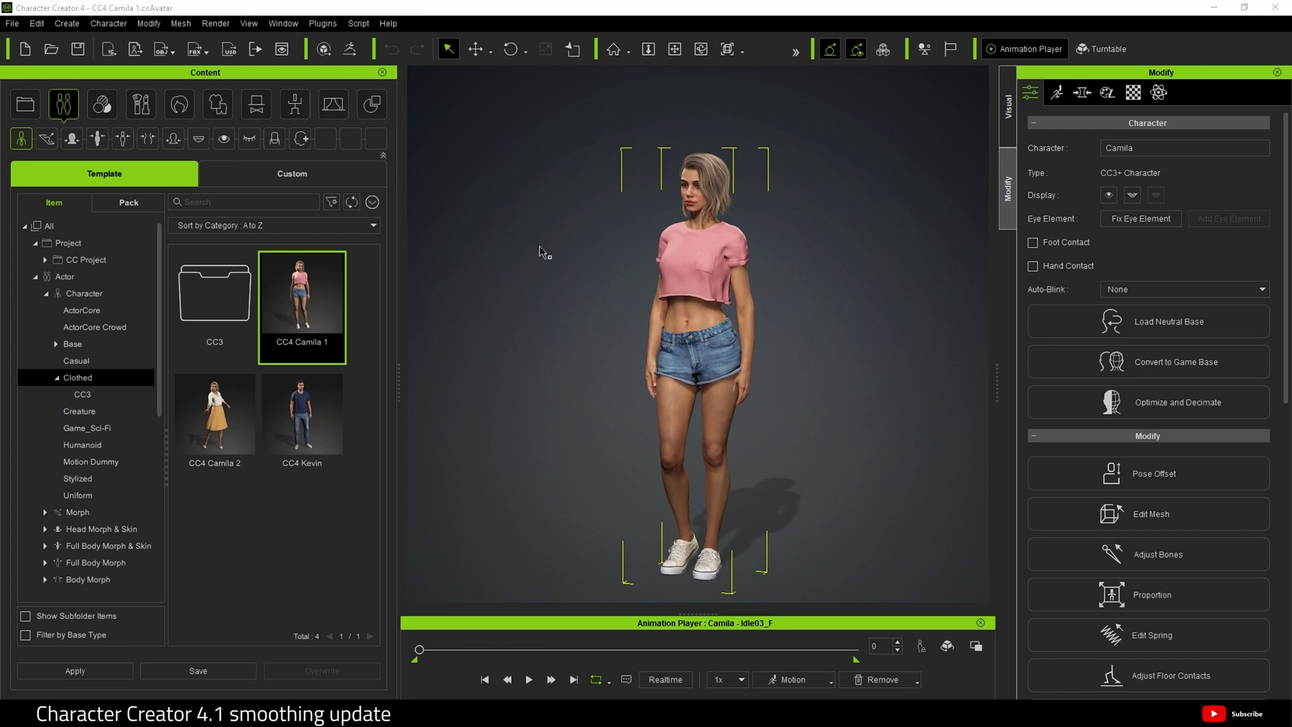
left_click(389, 23)
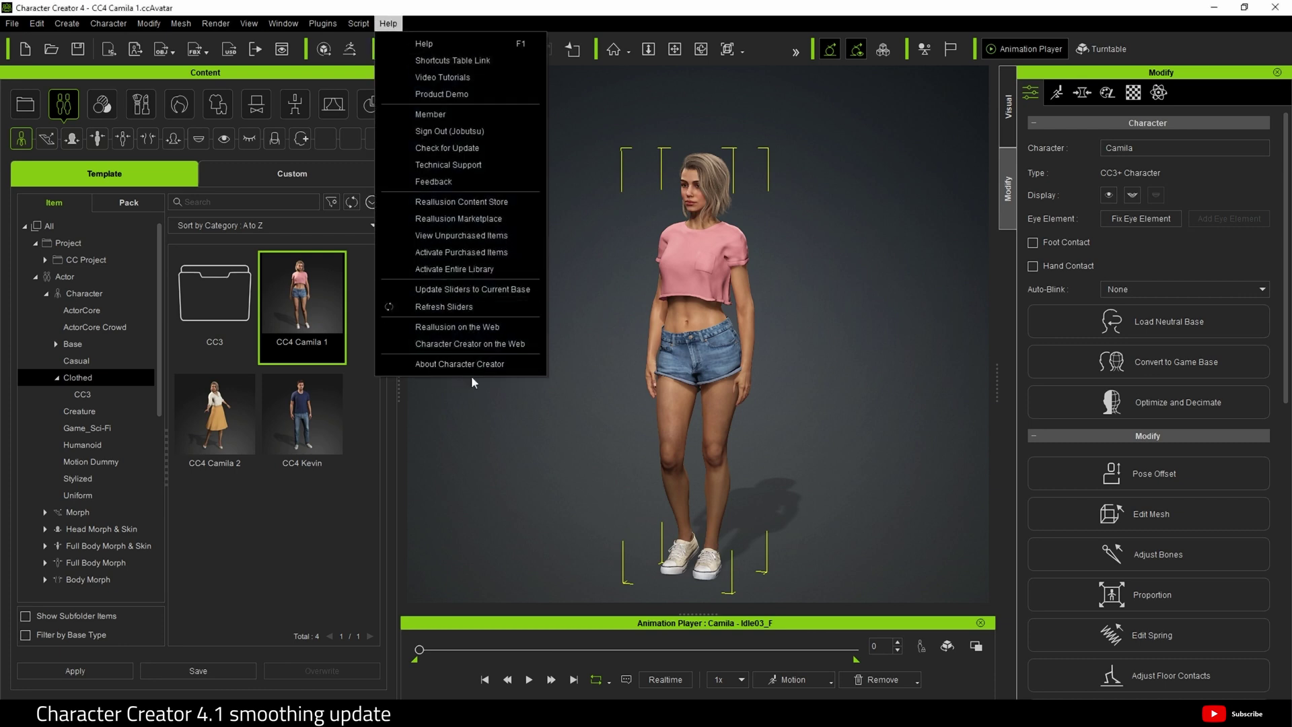
left_click(486, 431)
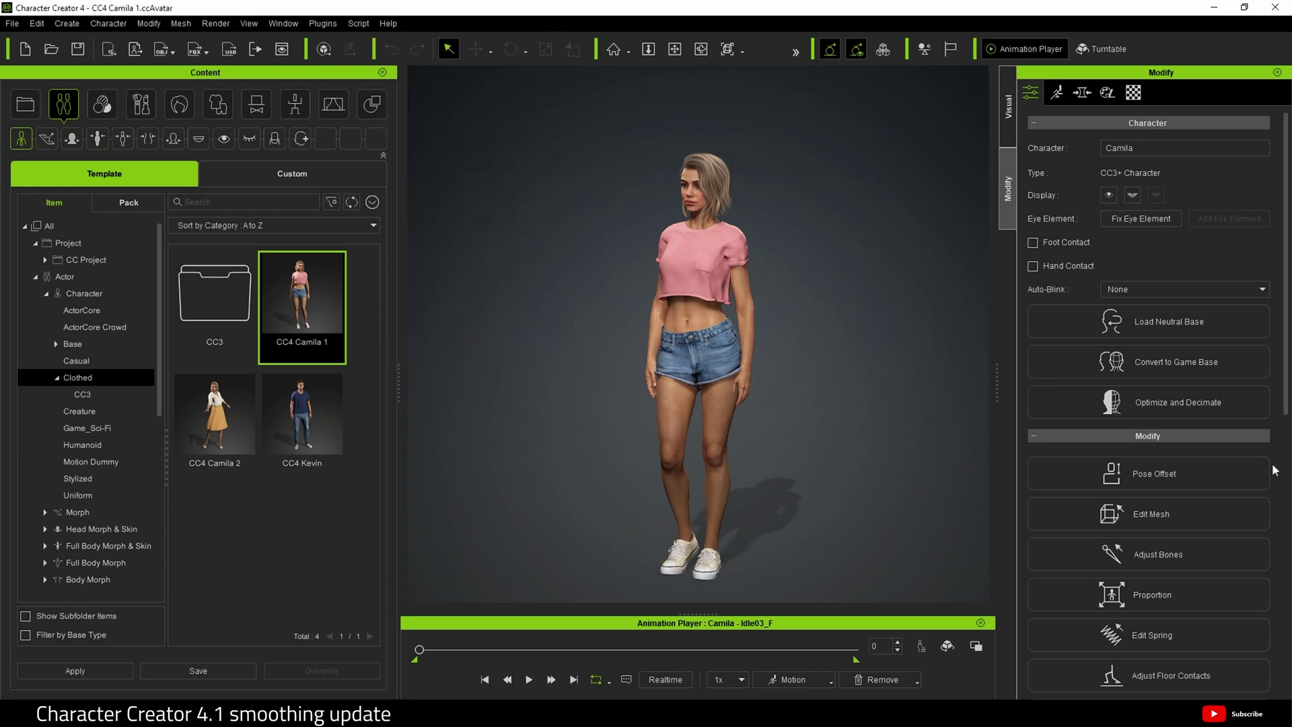
Select the Camila character and enable Smooth Mesh for it
scroll(1217, 467, "down", 8)
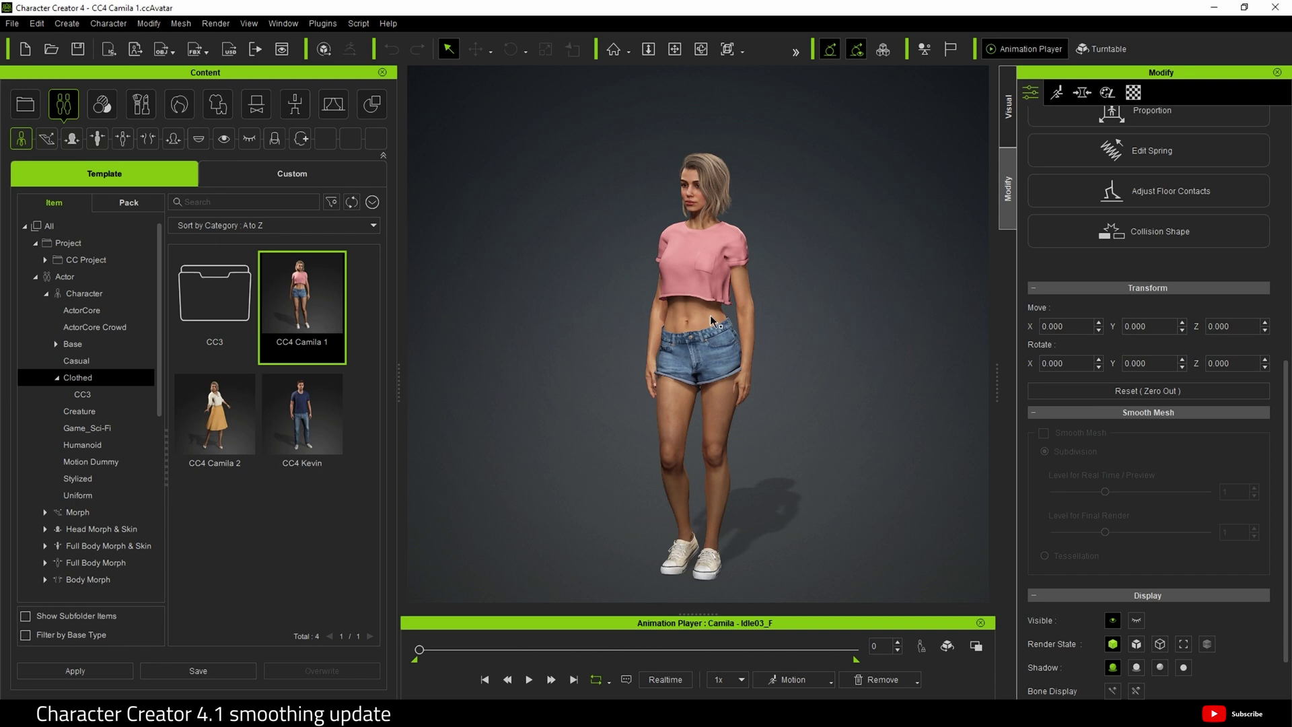
left_click(677, 312)
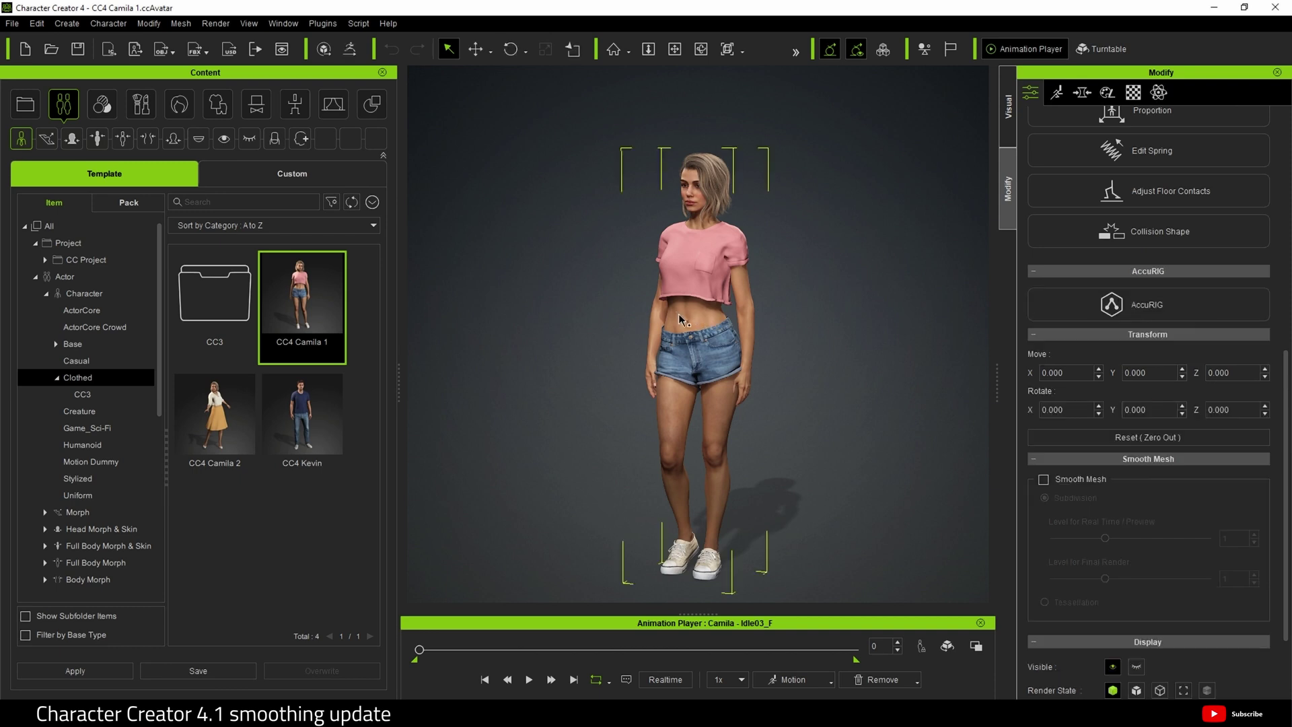
left_click(1048, 479)
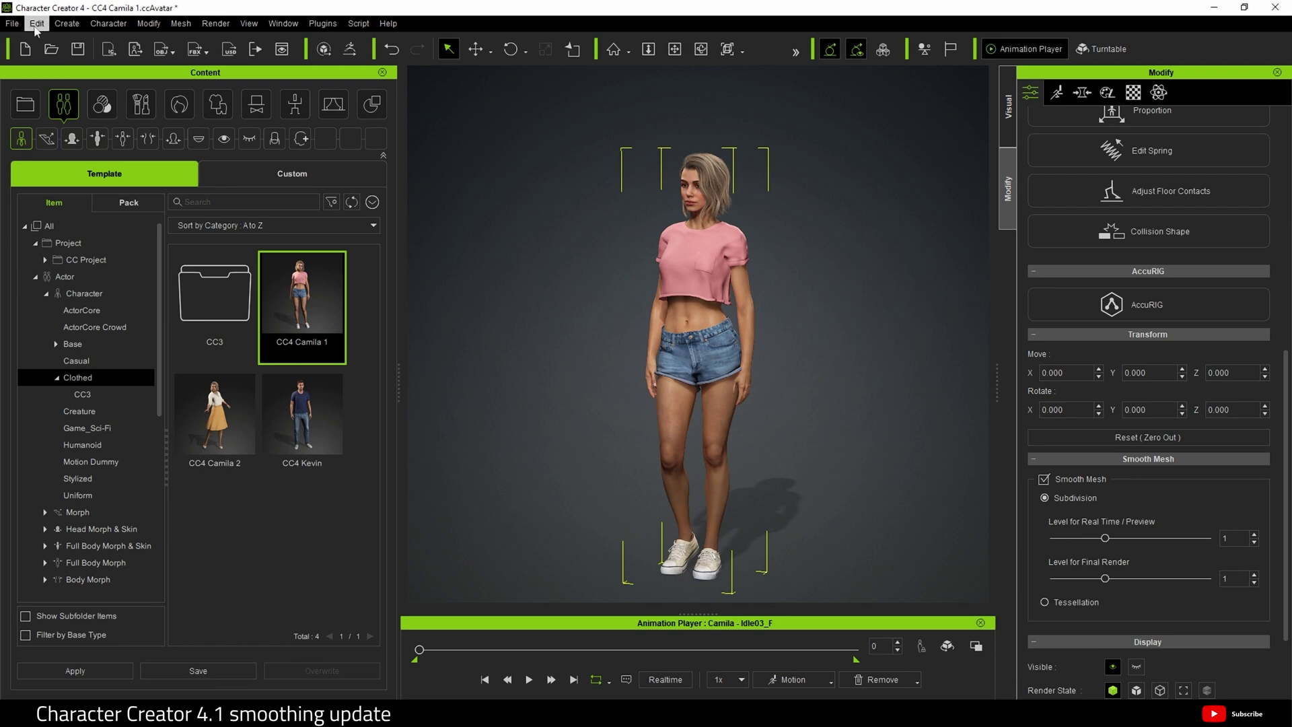
Set up an FBX export of the selected character with the Unreal preset and review the export settings down to Use Subdivided Mesh
left_click(12, 23)
mouse_move(93, 149)
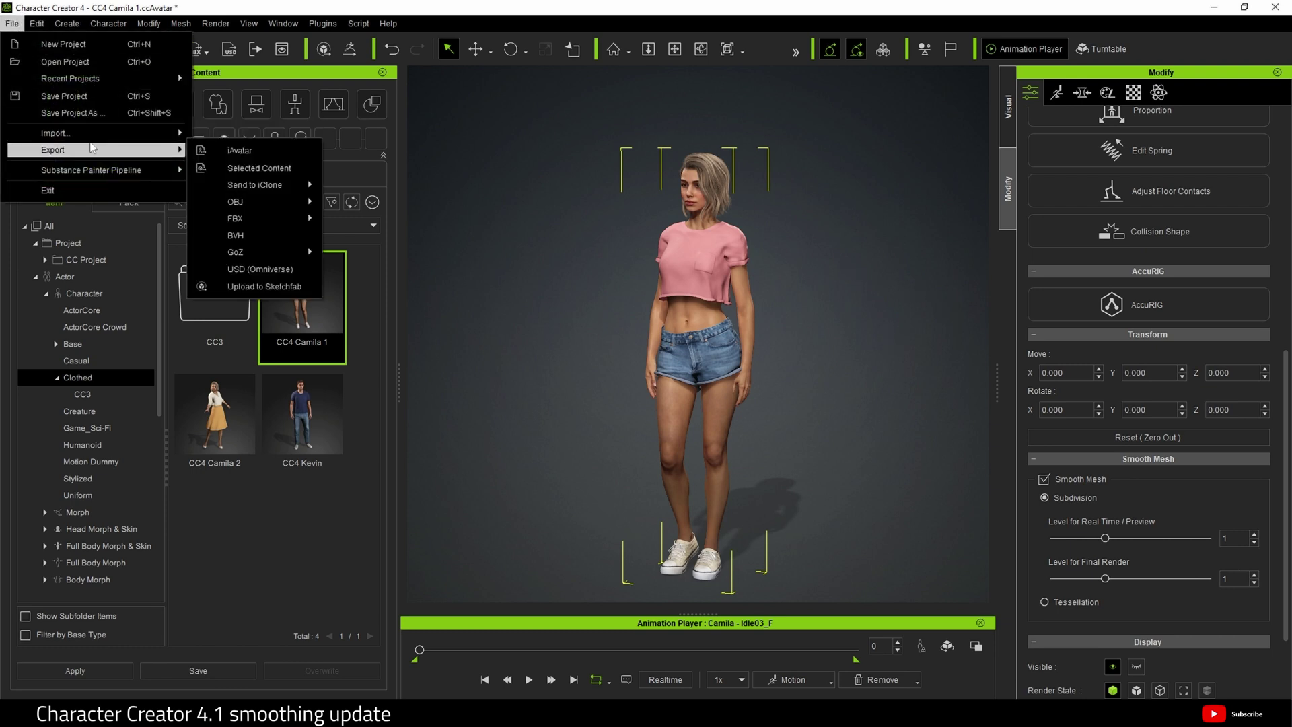
mouse_move(276, 219)
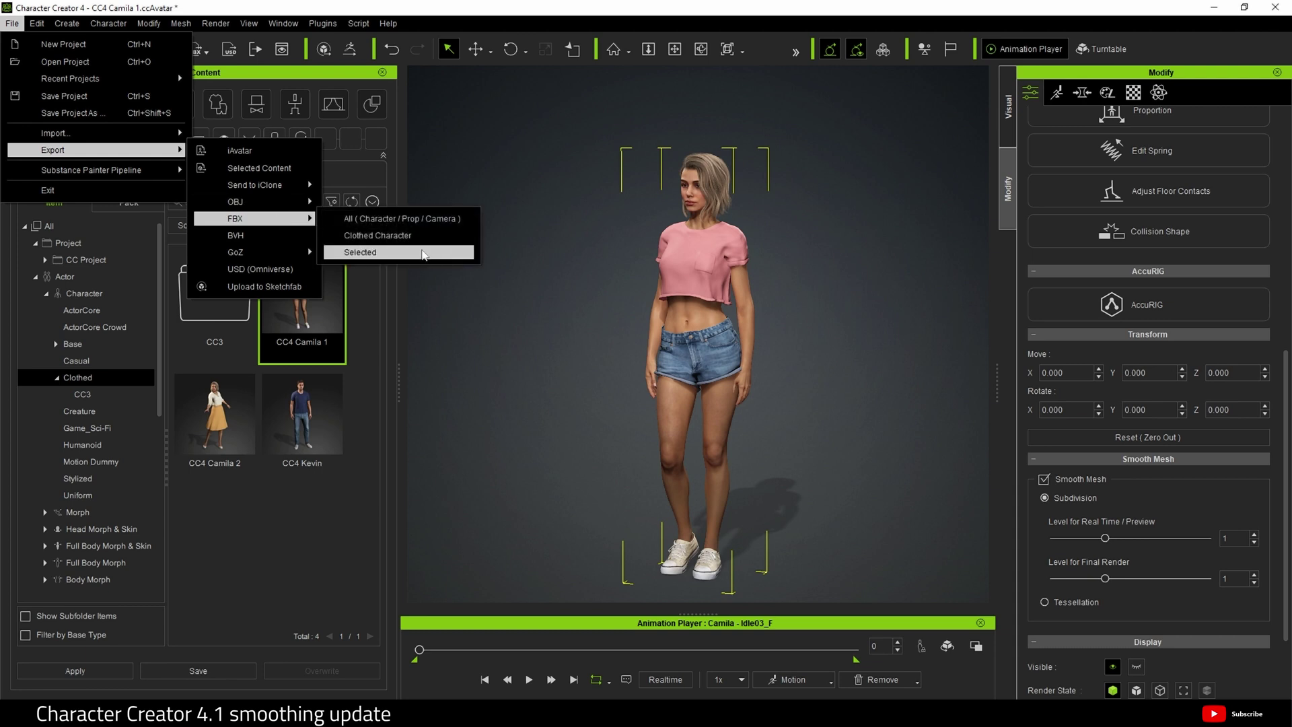
left_click(420, 254)
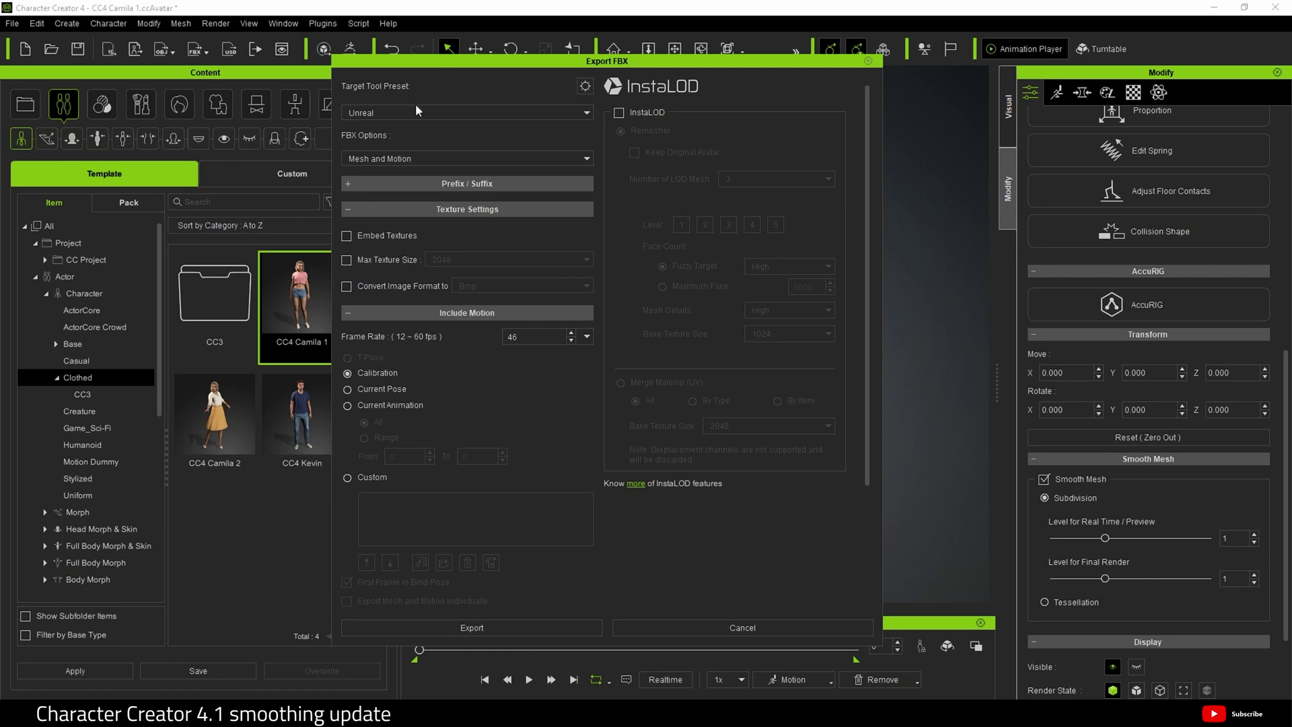
left_click(420, 112)
left_click(405, 166)
scroll(532, 375, "down", 2)
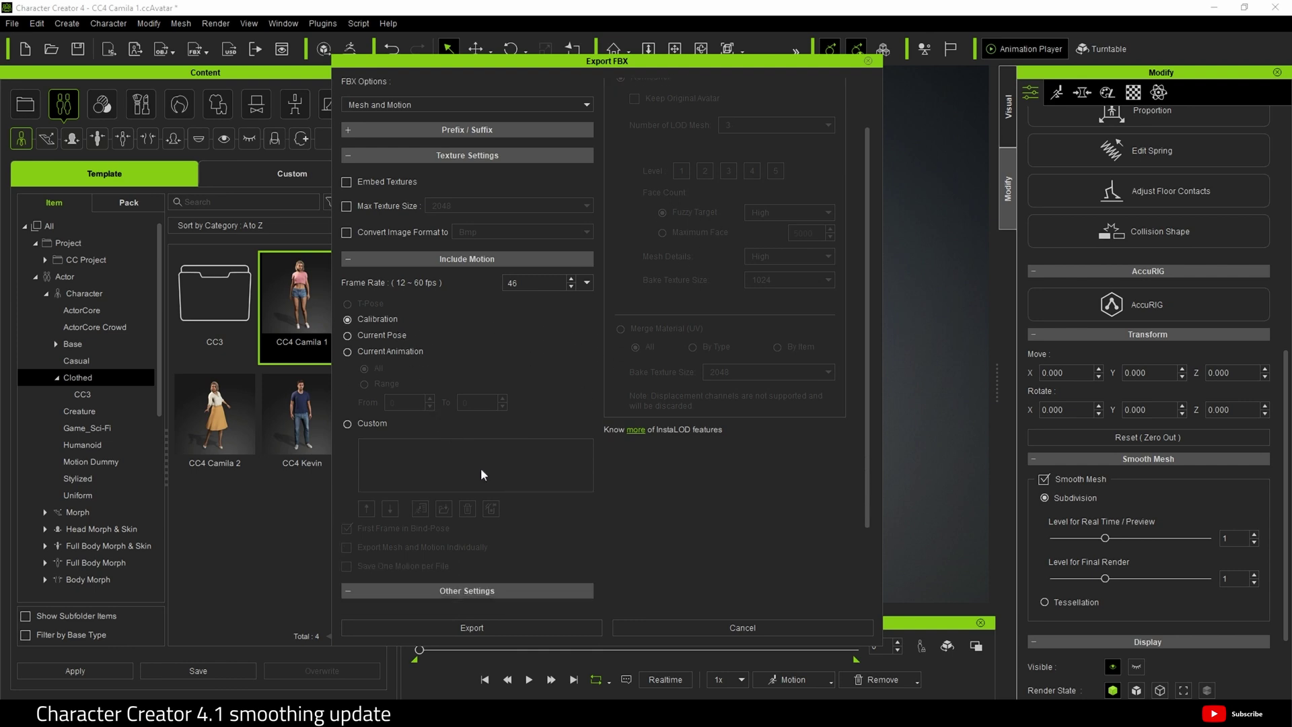
scroll(597, 486, "down", 4)
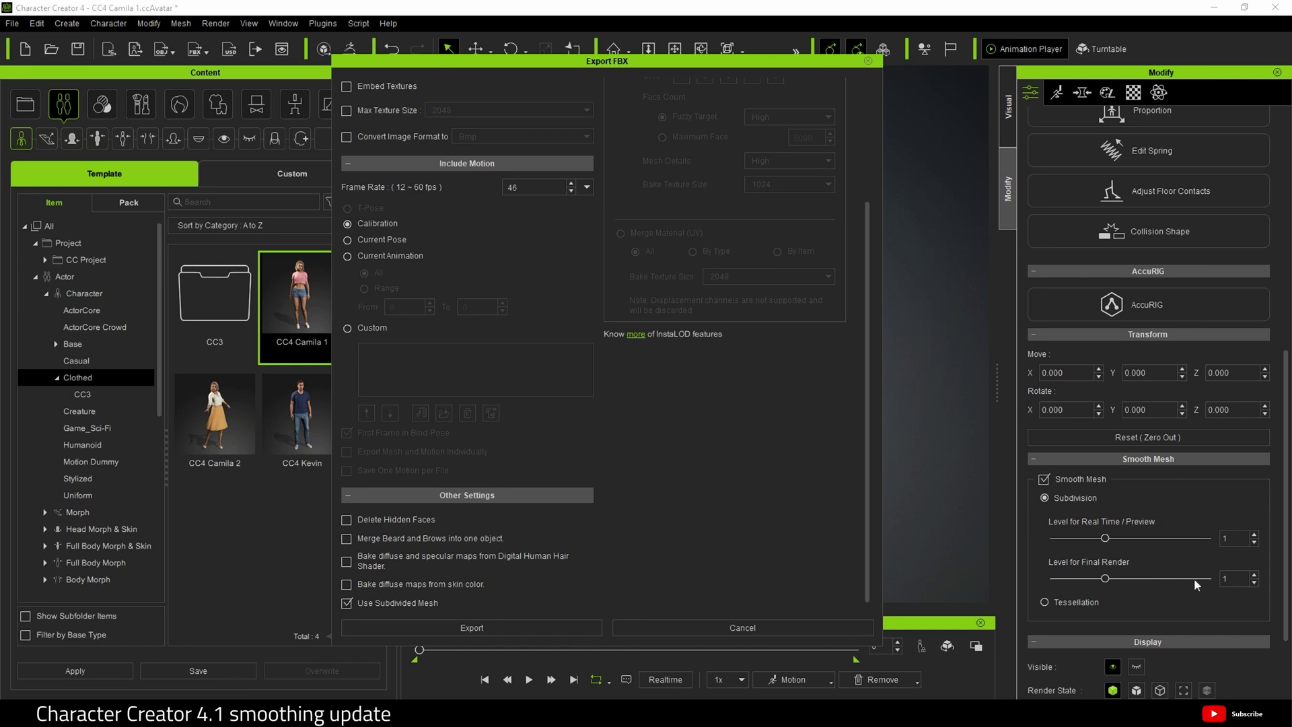
Export the character as an FBX named cammyv4 in the Models CC4 folder
left_click(506, 633)
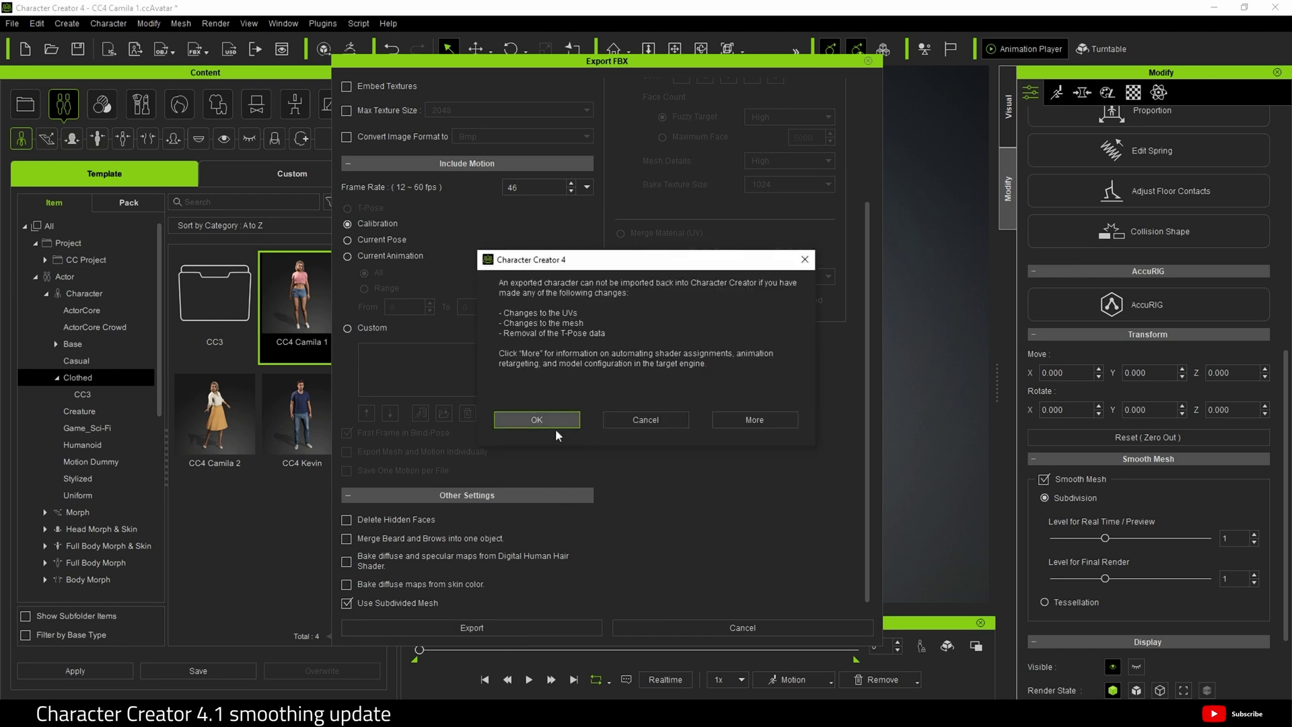
left_click(558, 424)
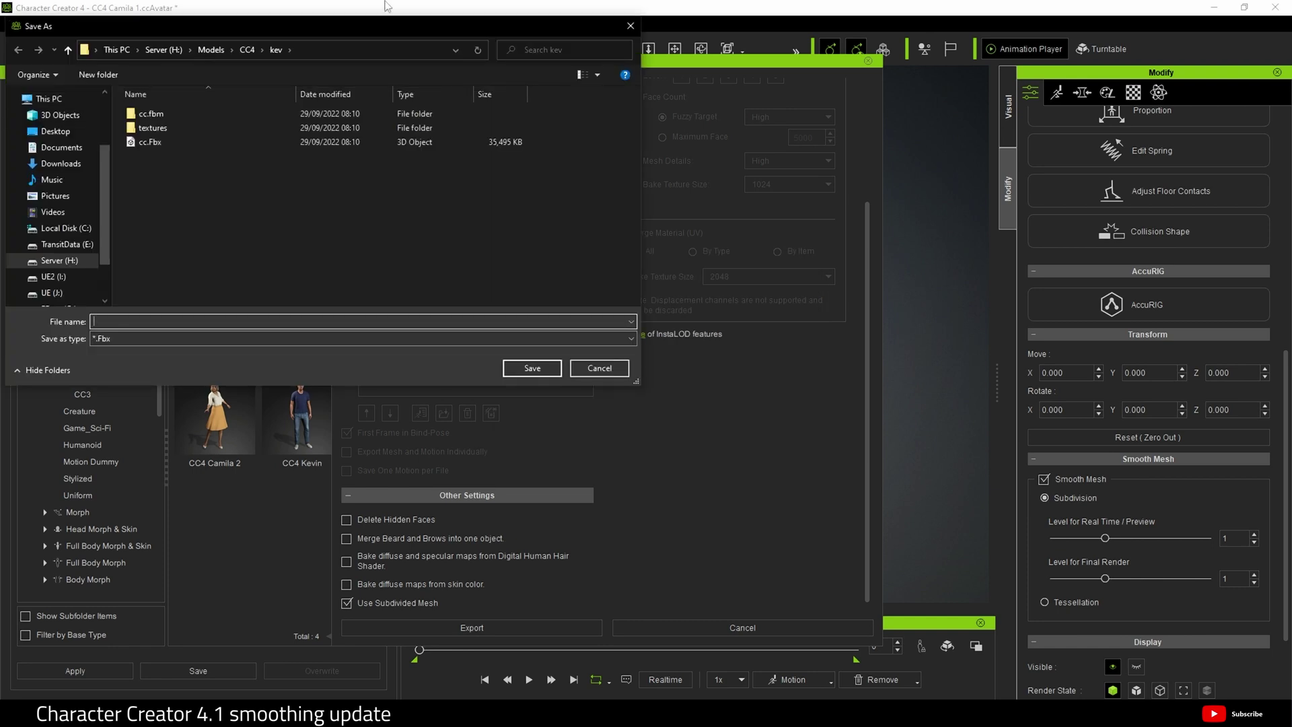
left_click(247, 49)
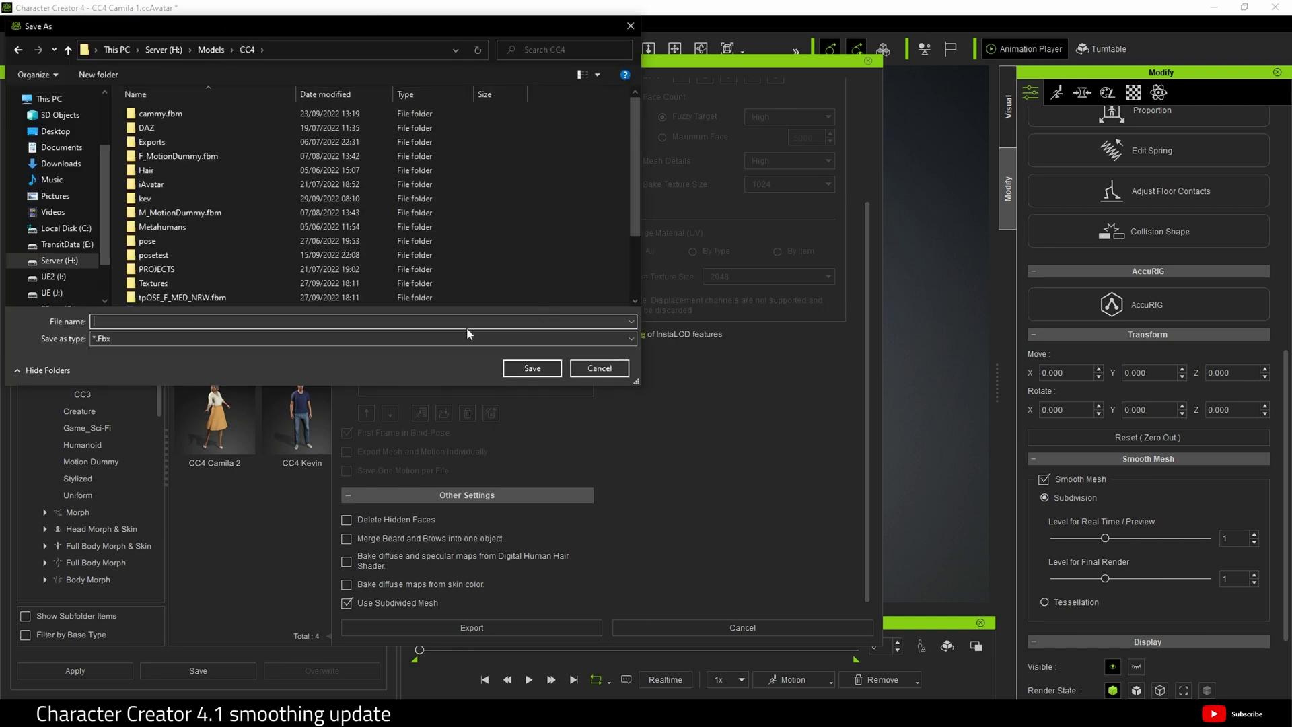
type("cammy")
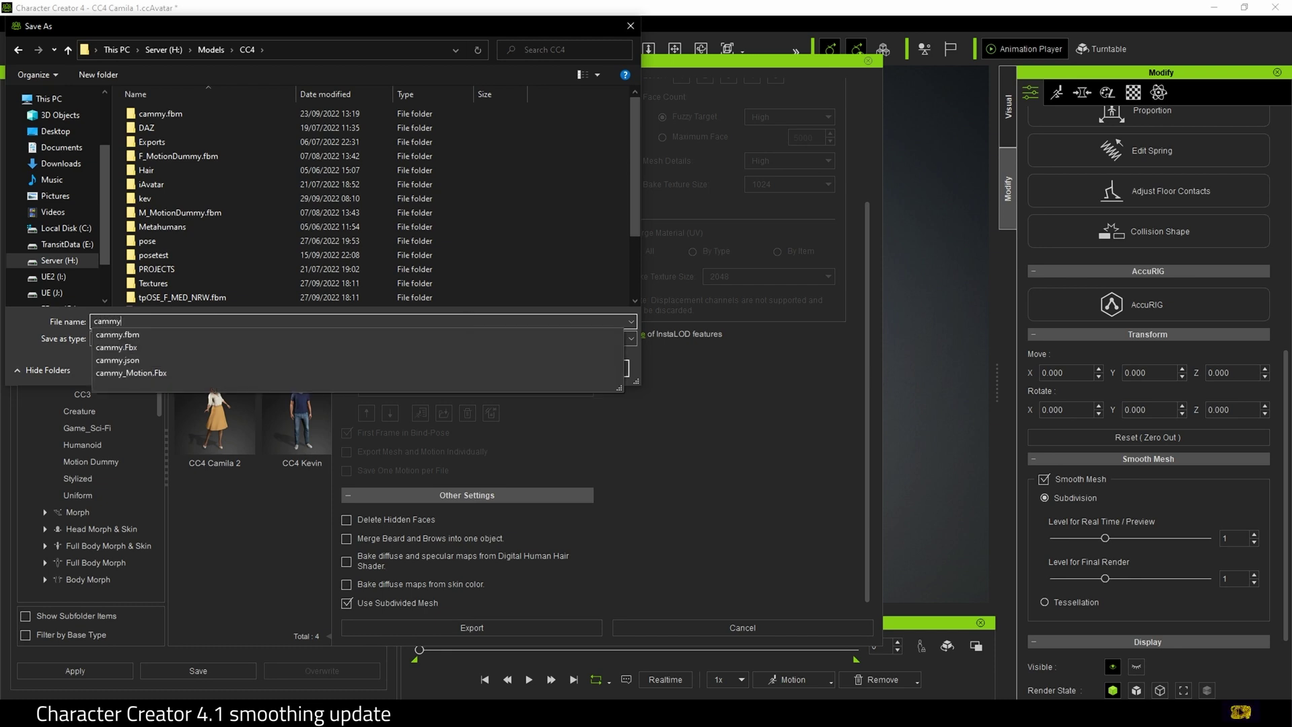
type("v4")
left_click(518, 368)
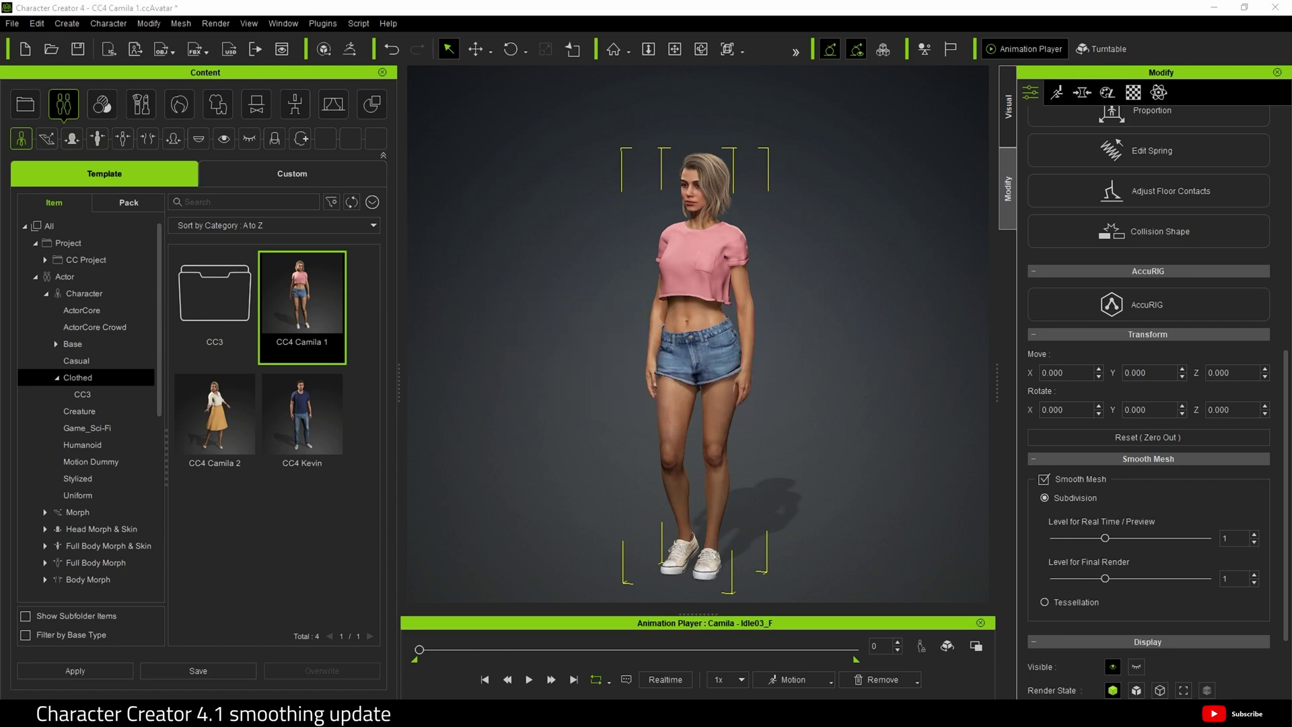
Switch to the ReallusionBeta project in Unreal Editor and close the cc mesh editor window
mouse_move(282, 697)
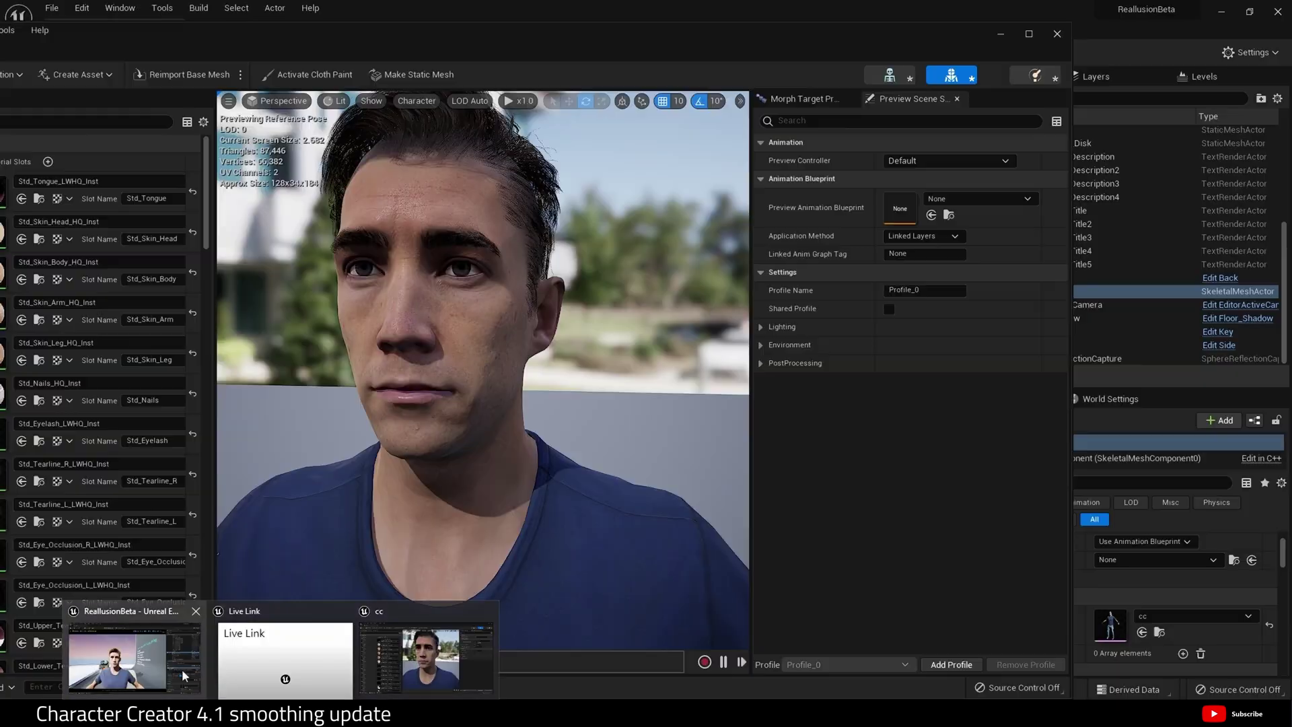
left_click(184, 668)
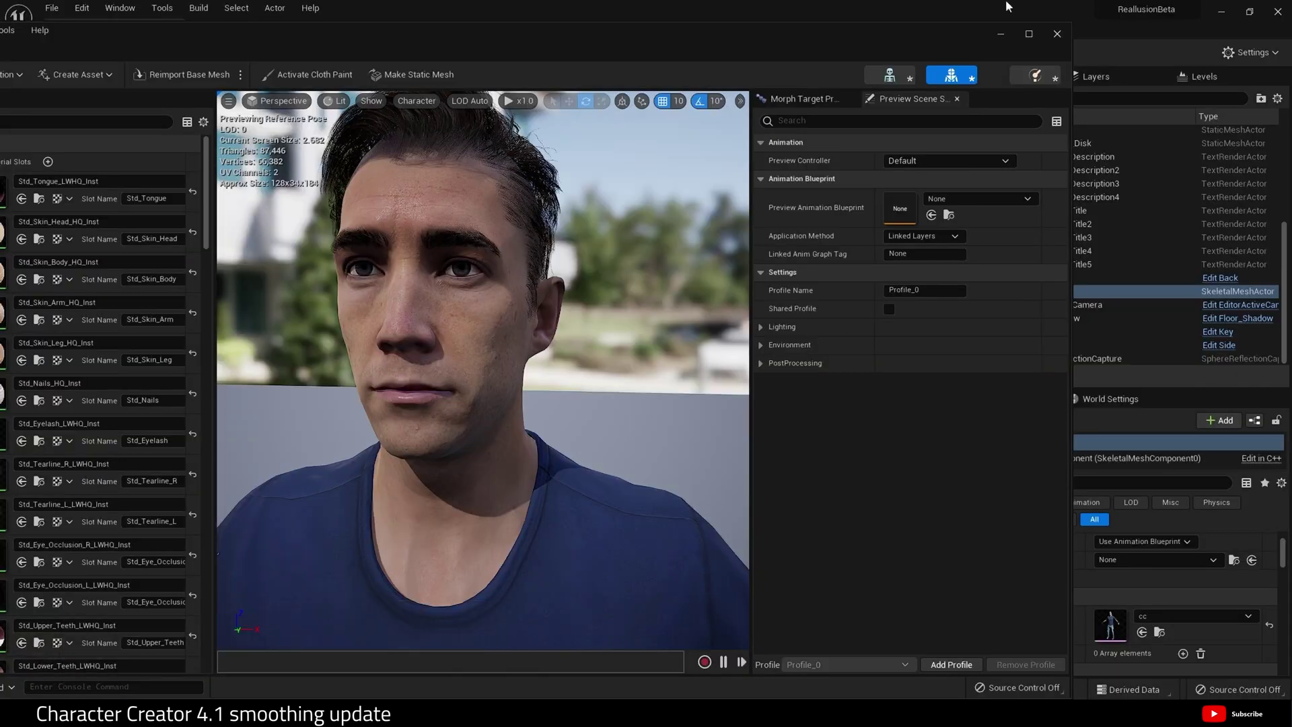
left_click(1058, 34)
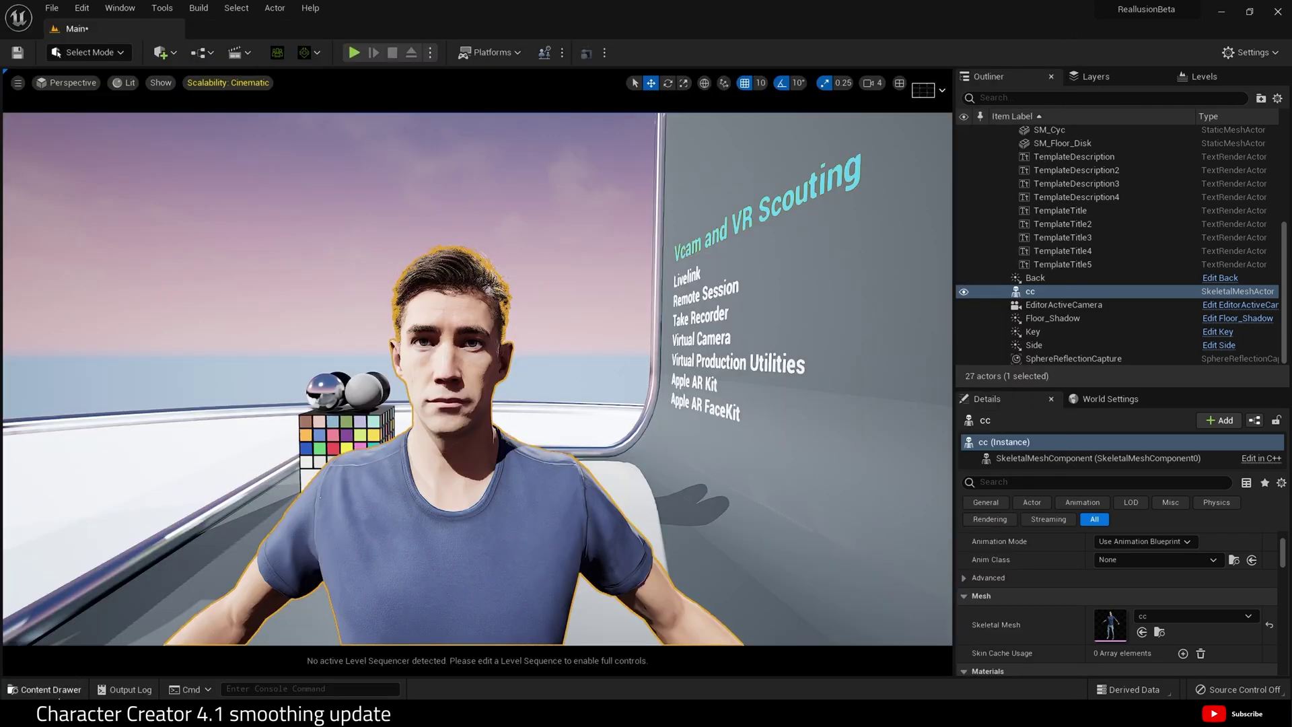
Choose cammyv4.Fbx from the Models CC4 folder for import into the project's Characters CC4 folder
left_click(44, 689)
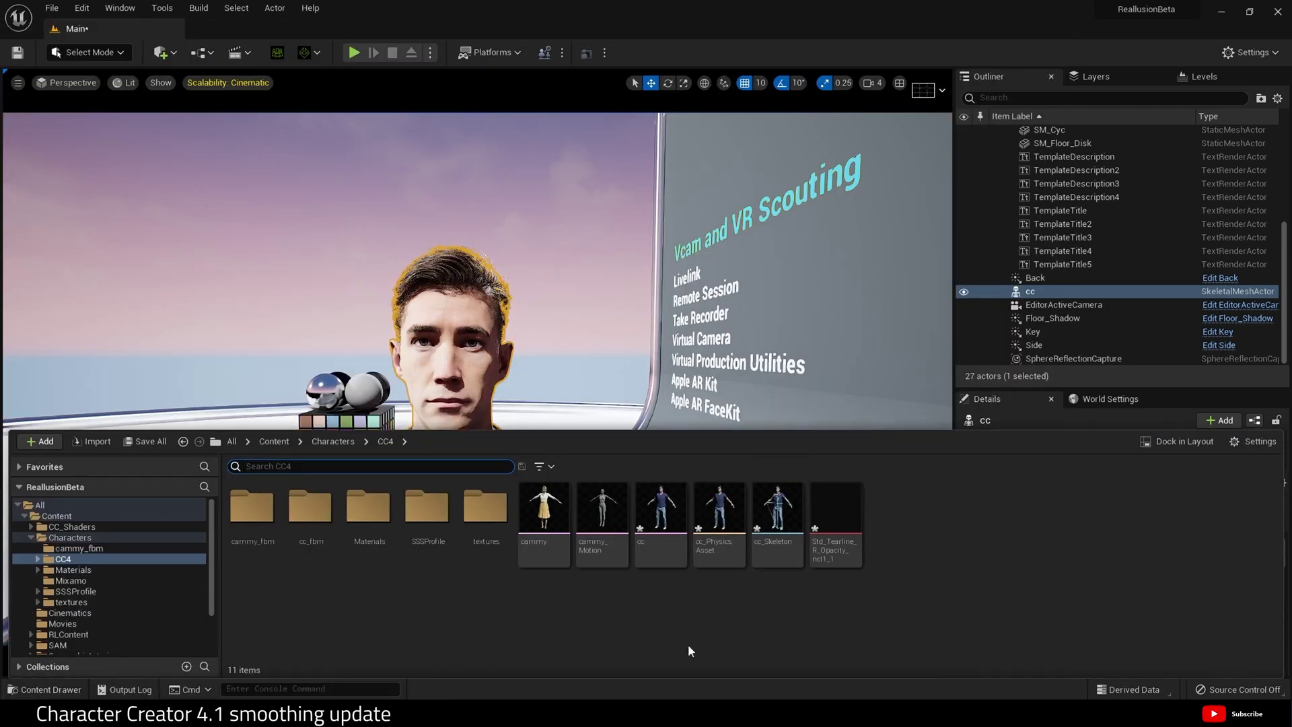
right_click(1037, 508)
left_click(1077, 205)
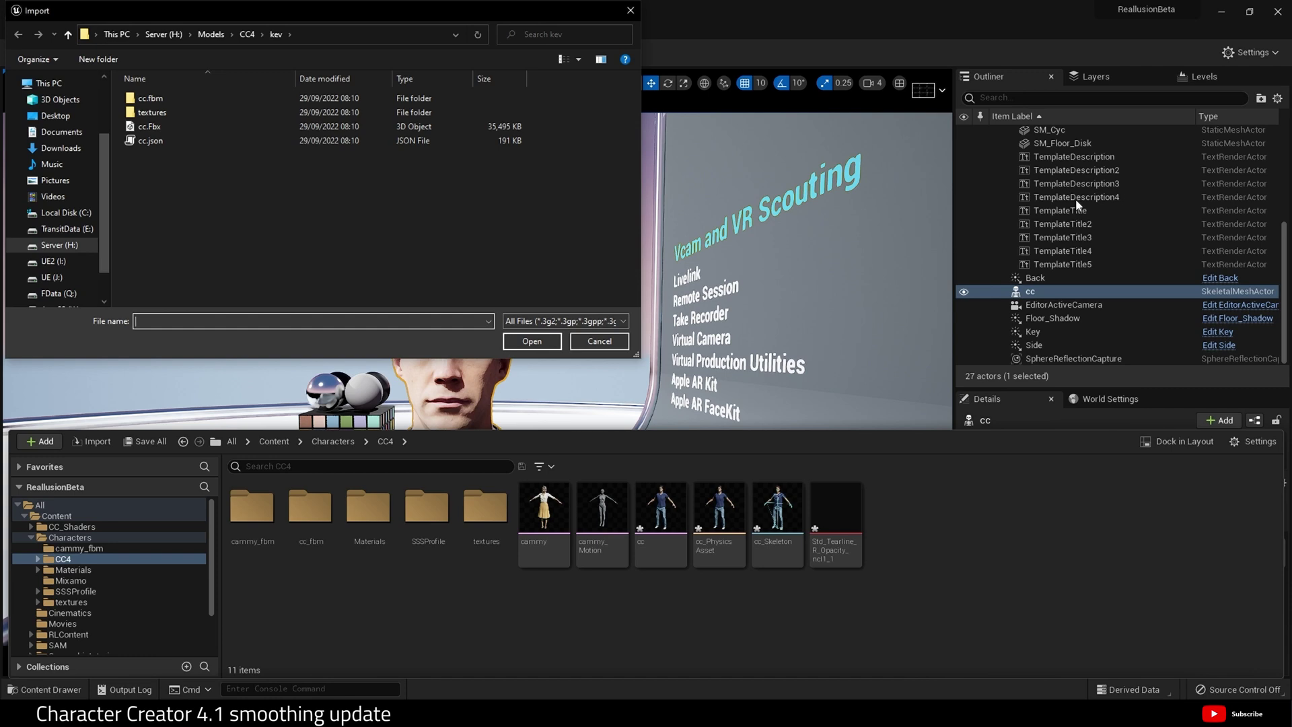
left_click(240, 33)
scroll(314, 166, "down", 3)
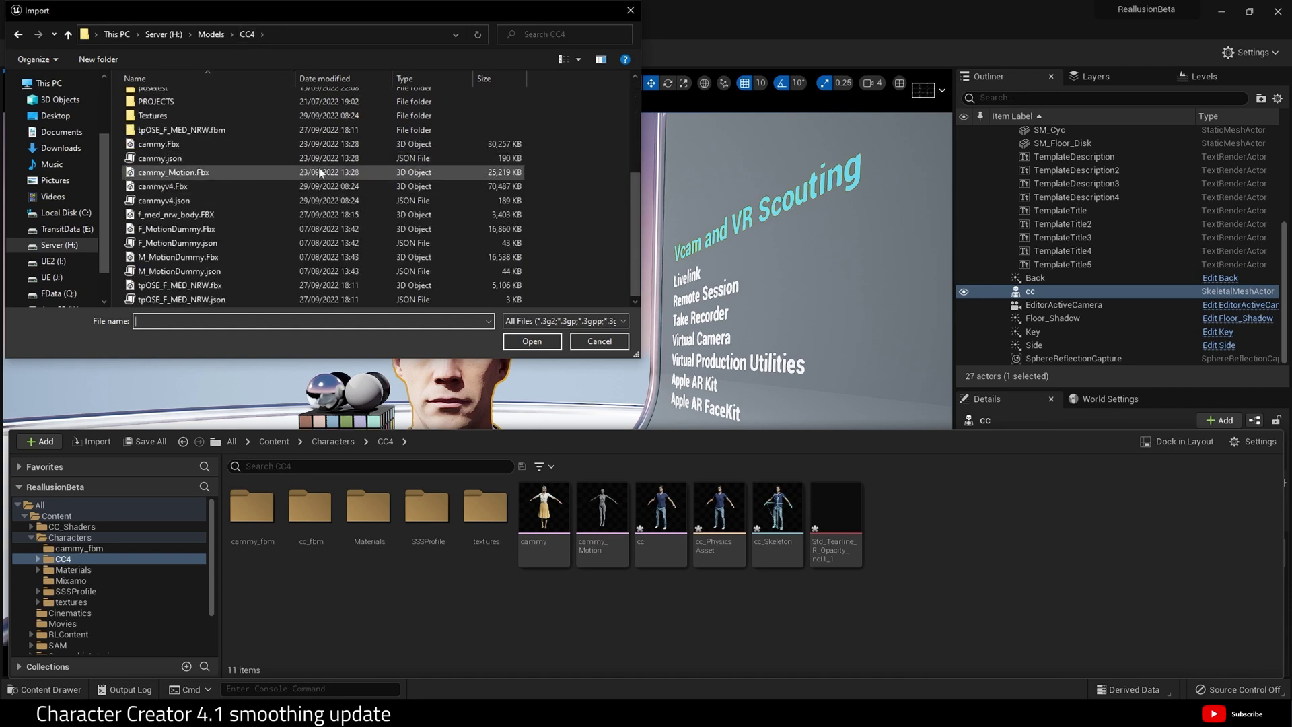
left_click(199, 201)
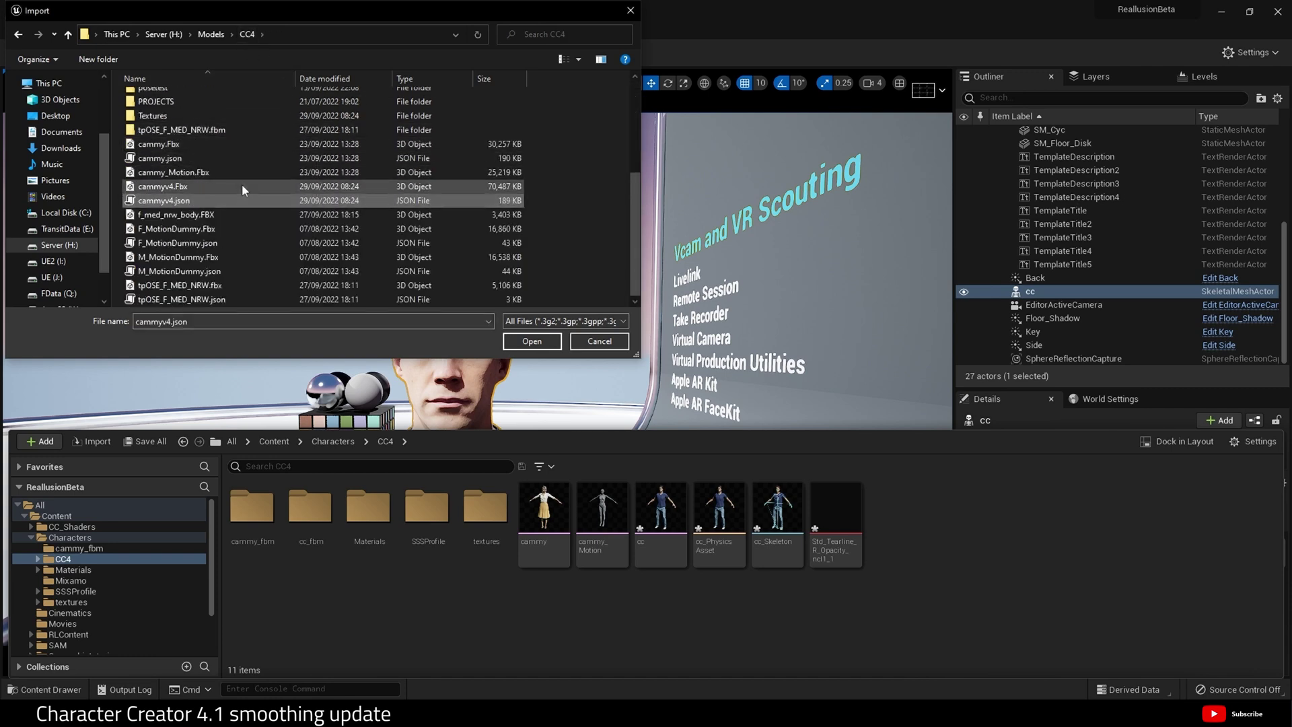
left_click(241, 187)
left_click(532, 342)
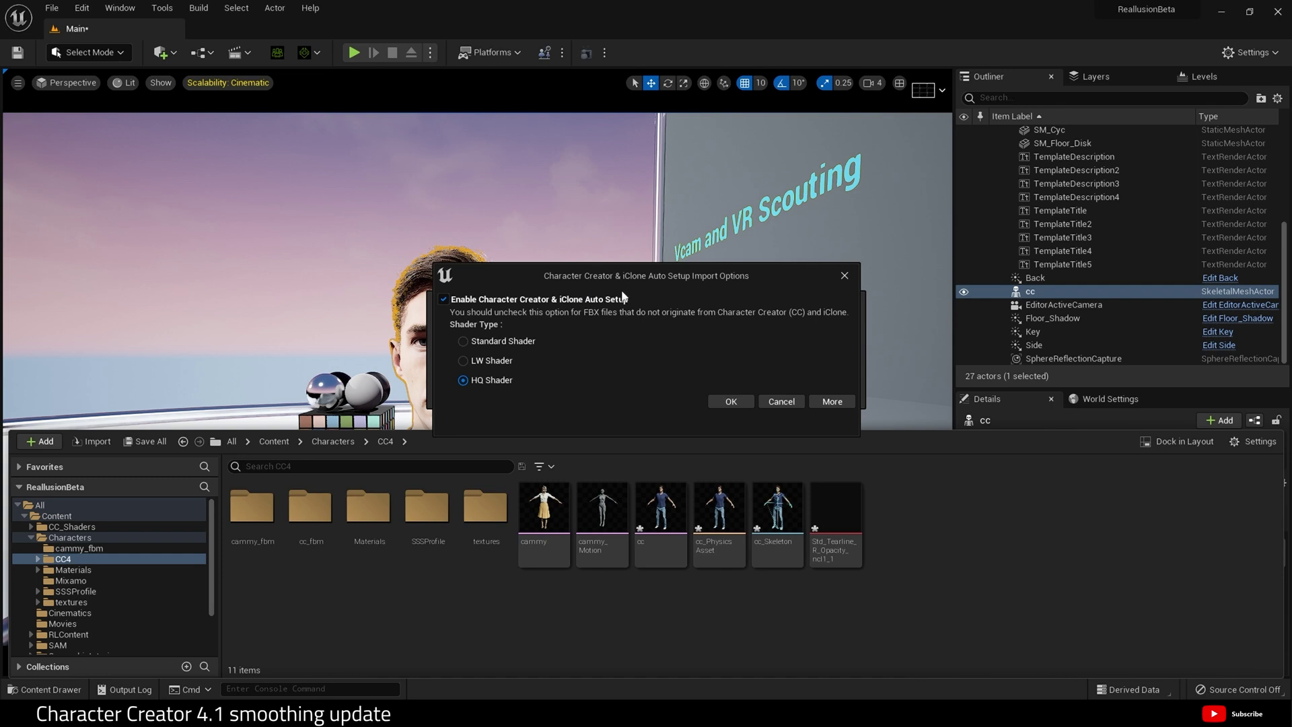
Import the character with the auto setup's HQ Shader and the existing FBX import options
left_click(724, 402)
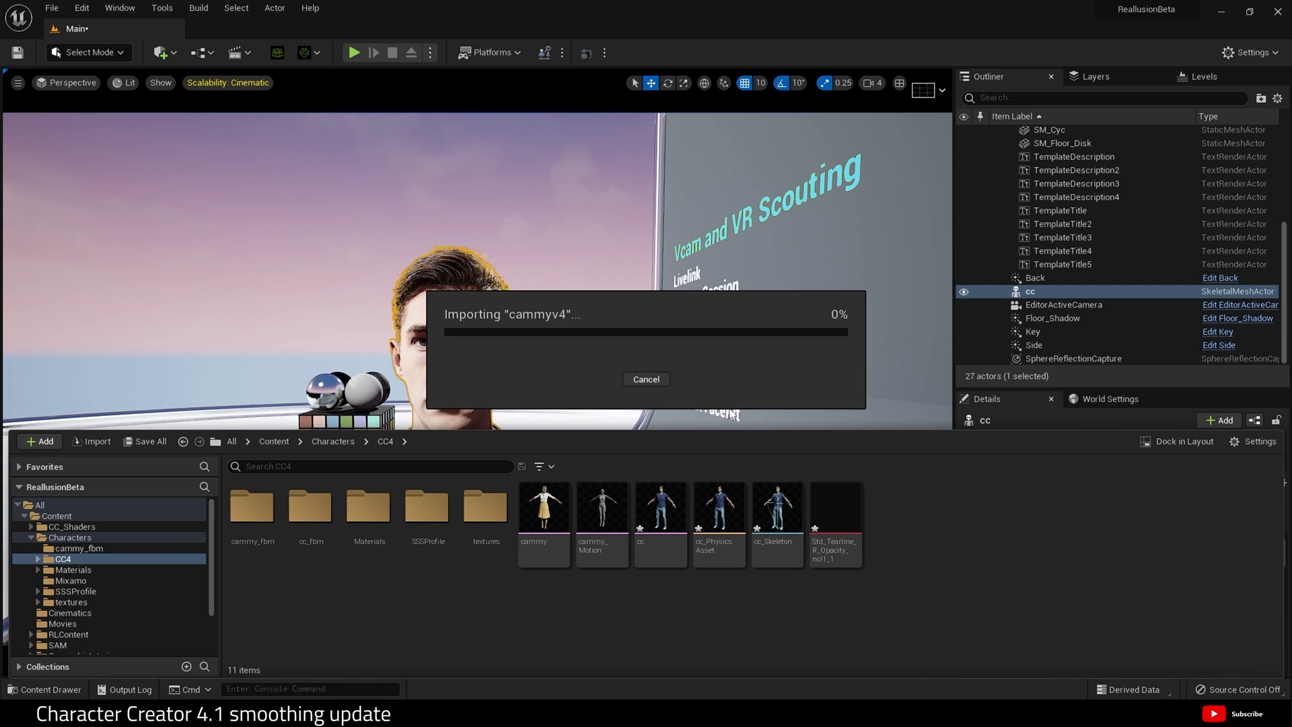
mouse_move(280, 714)
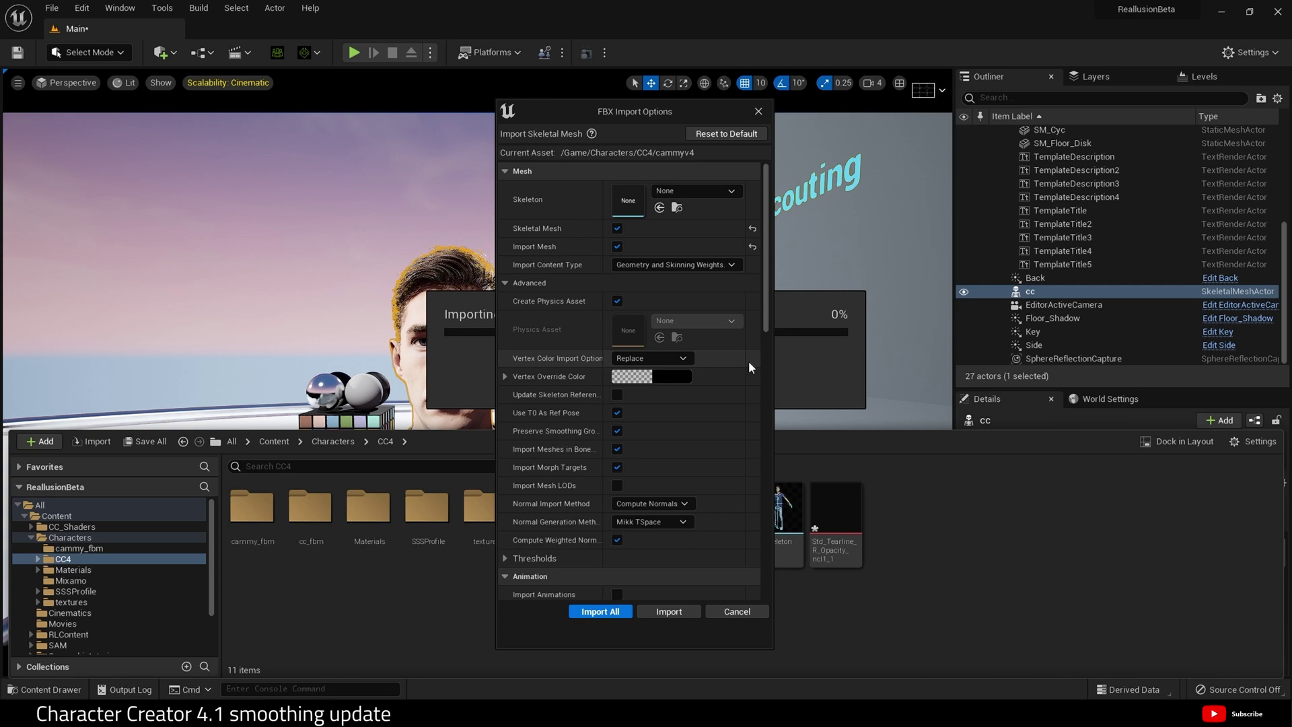
scroll(720, 330, "down", 2)
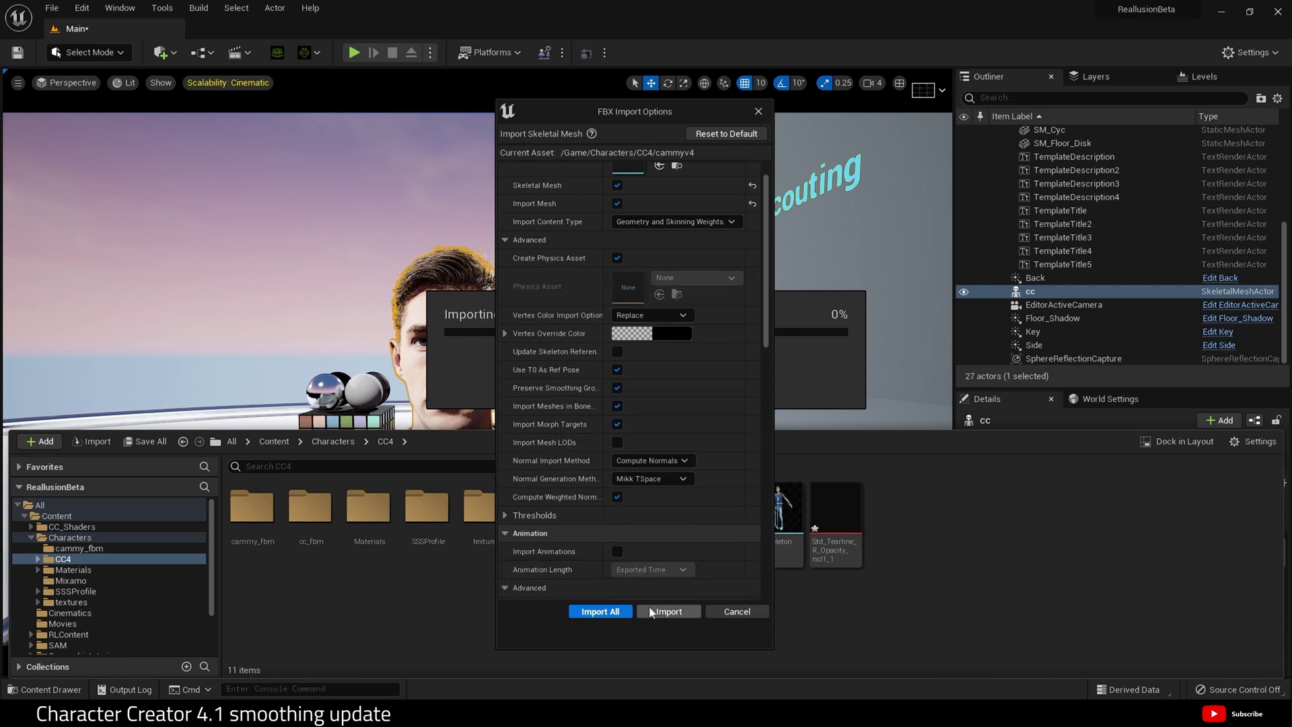
left_click(674, 613)
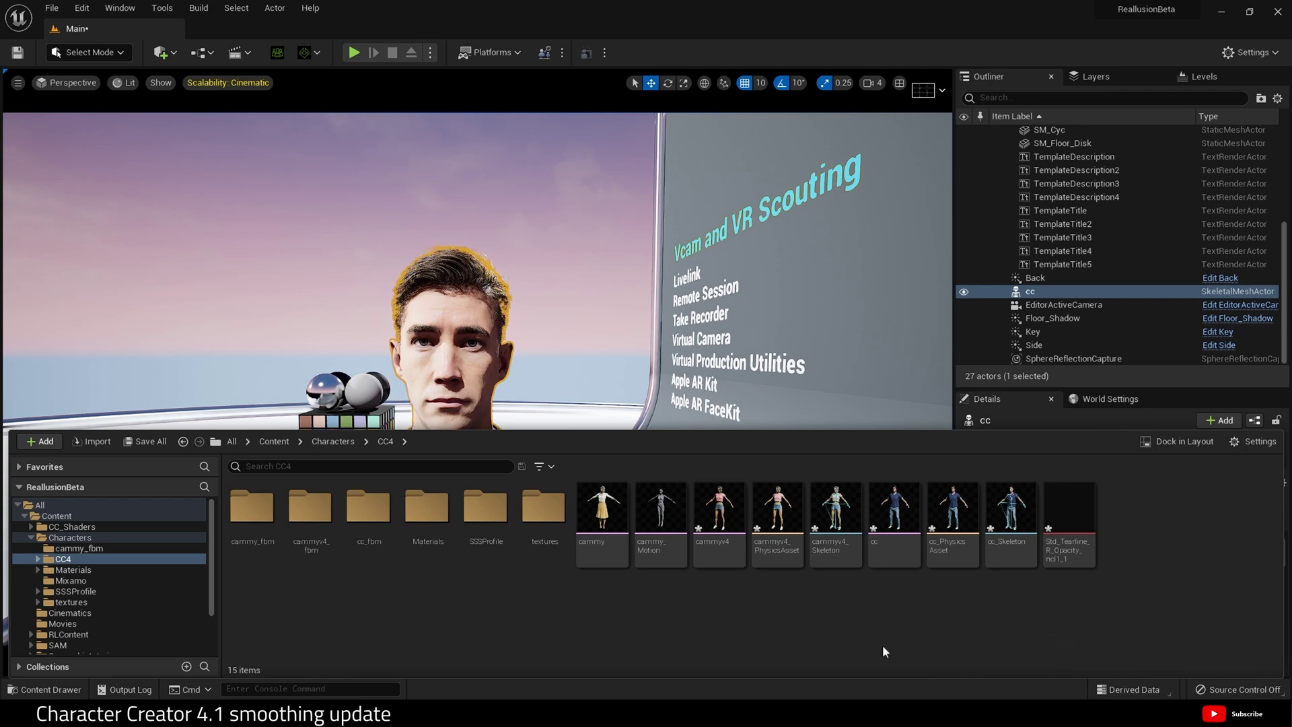
Open the cammyv4 skeletal mesh and examine the character's face, hair and top from several angles
double_click(732, 511)
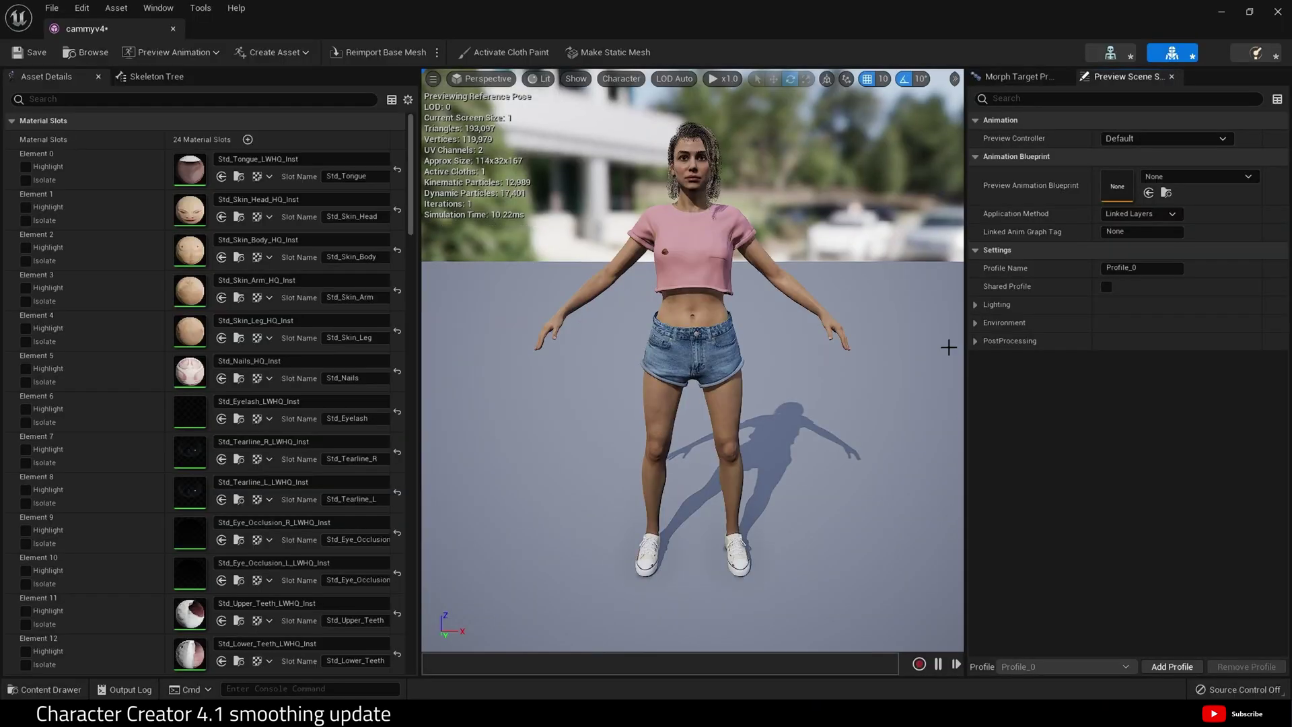
left_click_drag(810, 328, 838, 269)
middle_click_drag(810, 325, 810, 259)
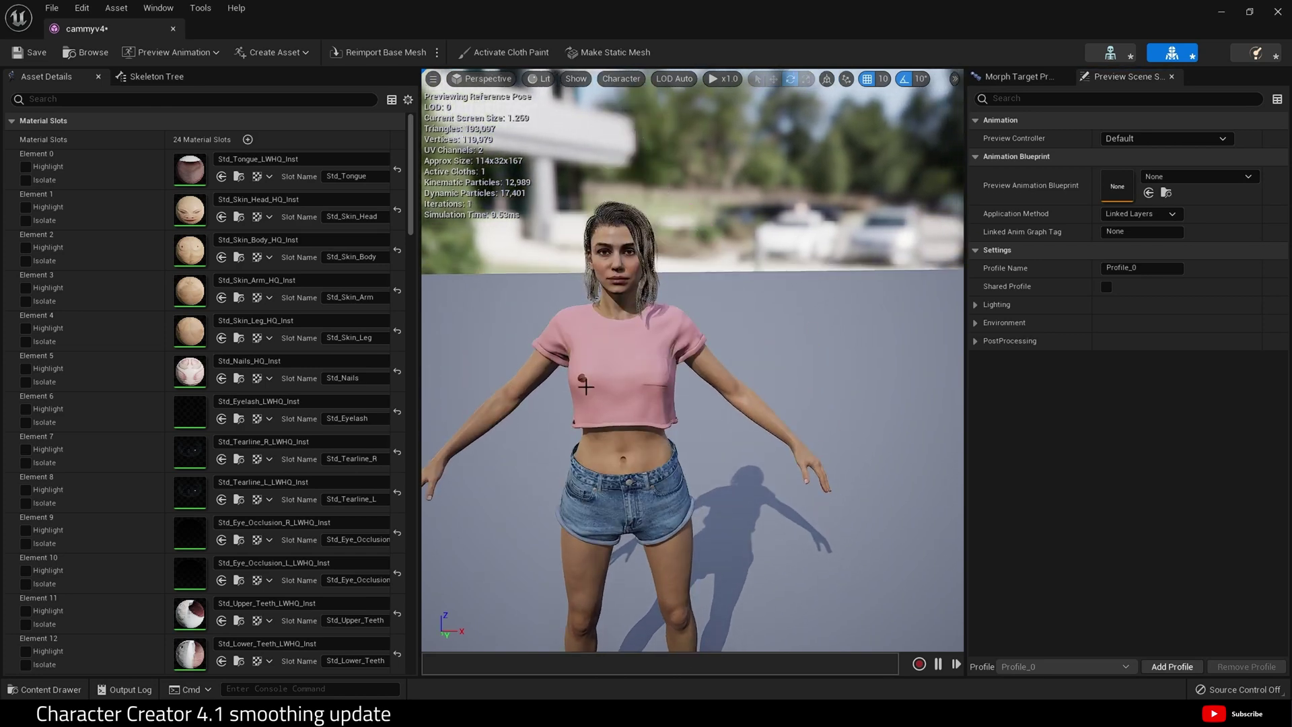
left_click_drag(673, 395, 673, 337)
middle_click_drag(673, 337, 490, 249)
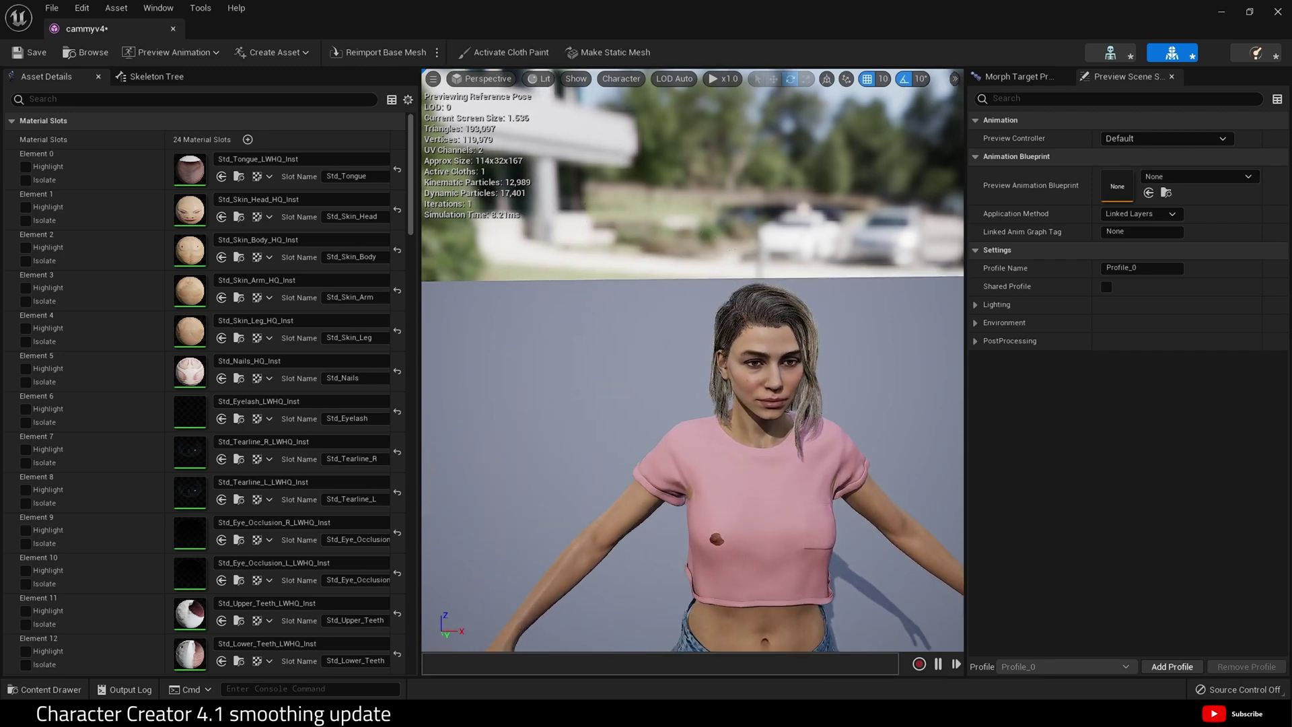
left_click_drag(673, 336, 673, 391)
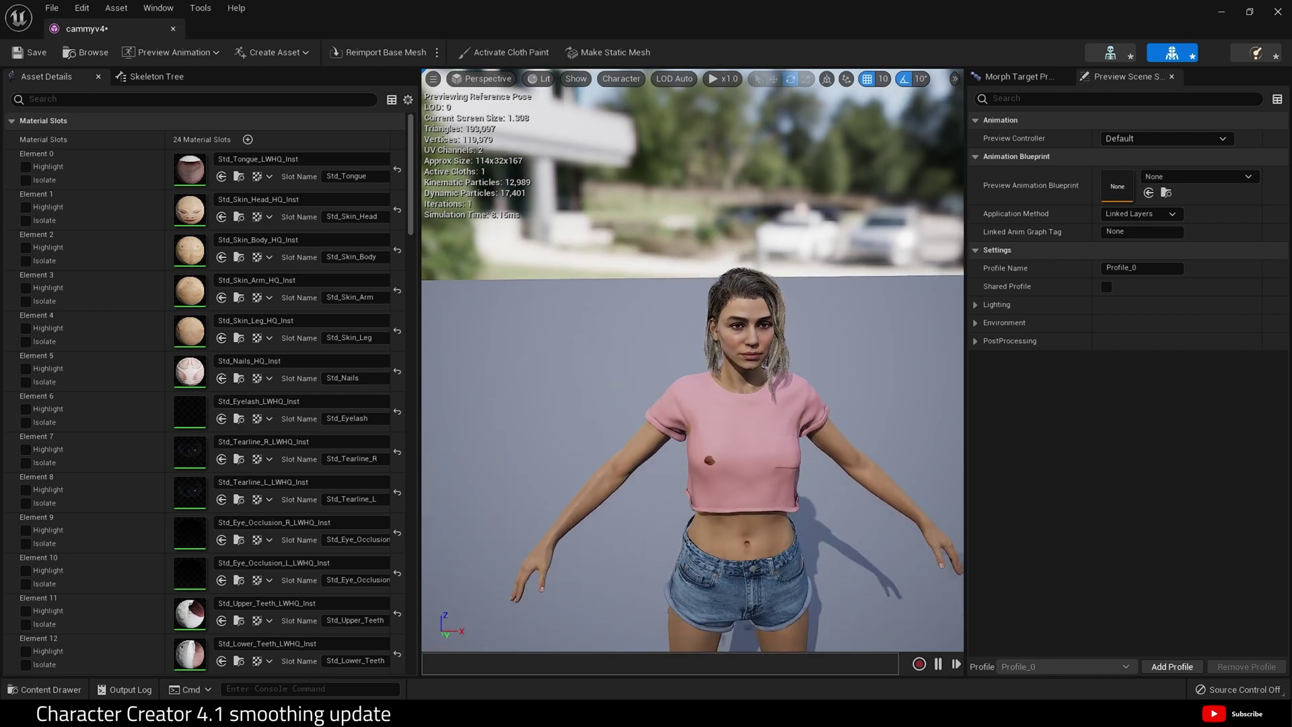
middle_click_drag(673, 336, 444, 465)
left_click_drag(673, 377, 774, 282)
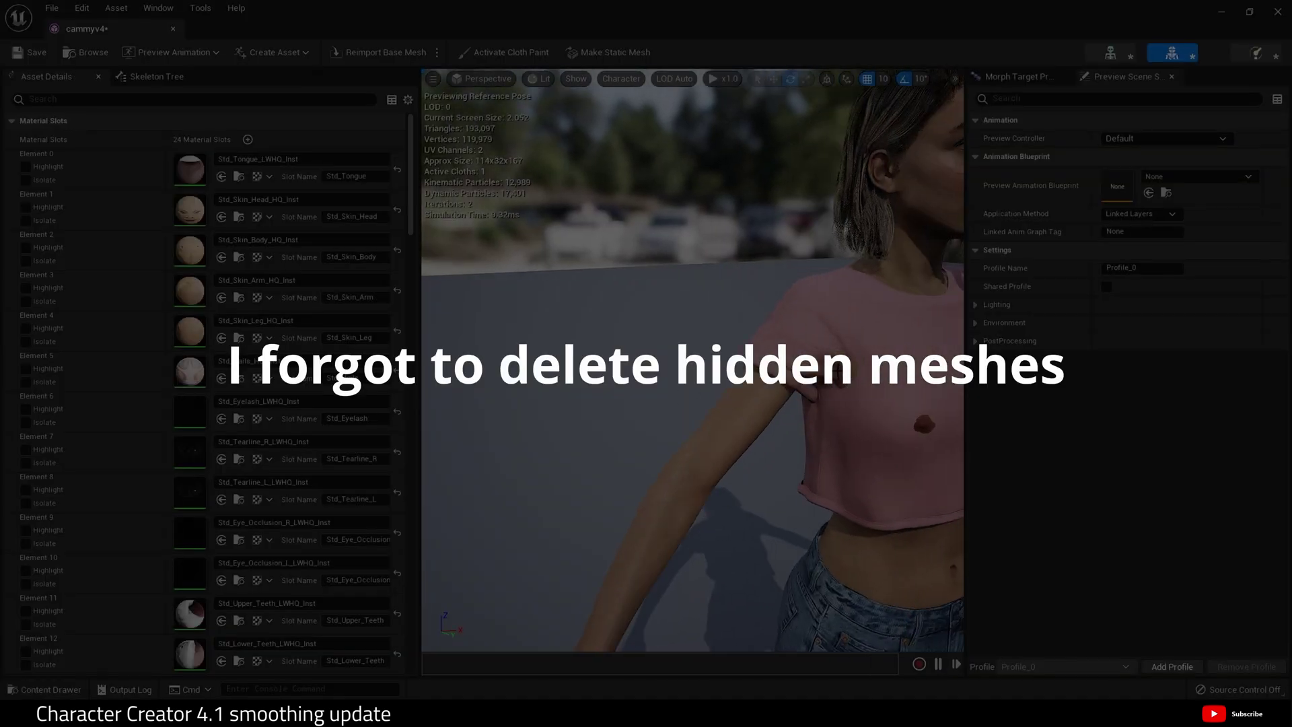
left_click_drag(693, 336, 692, 418)
left_click_drag(692, 363, 612, 310)
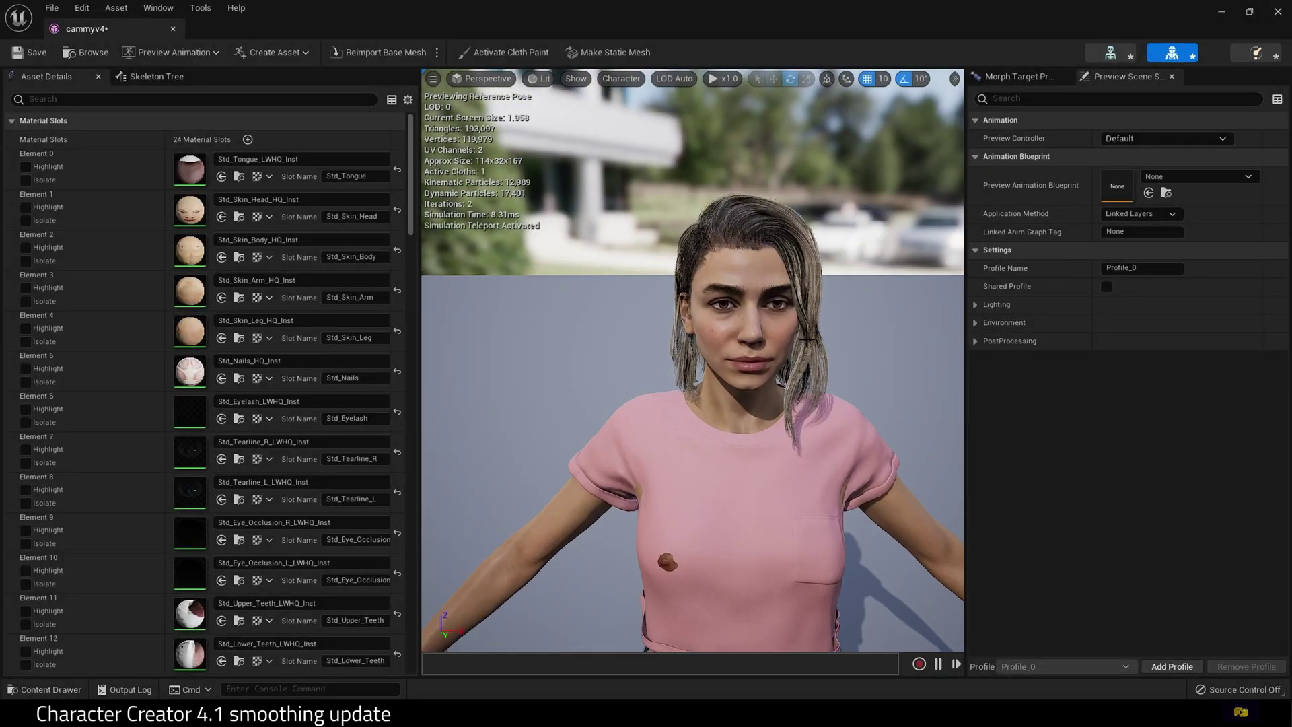
Display the character in Wireframe view mode and examine the mesh density of the head, top and arm
left_click(535, 78)
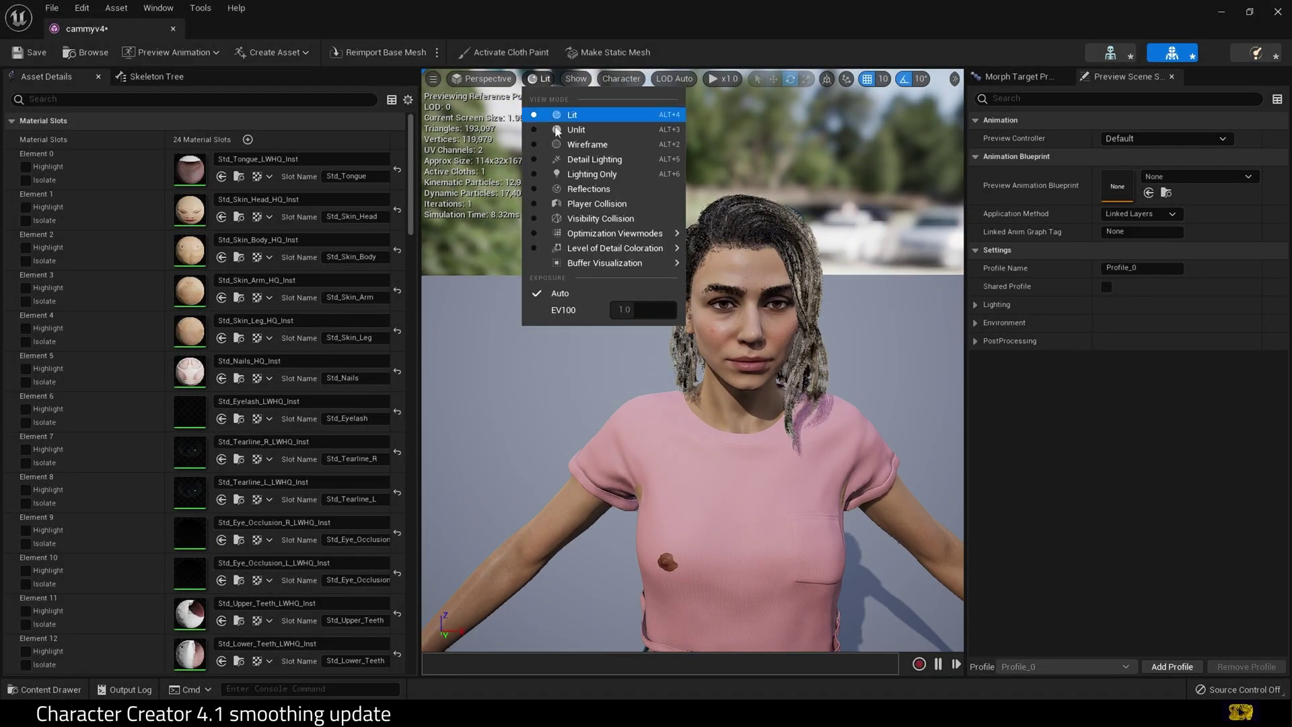
left_click(573, 144)
left_click_drag(714, 352, 708, 317)
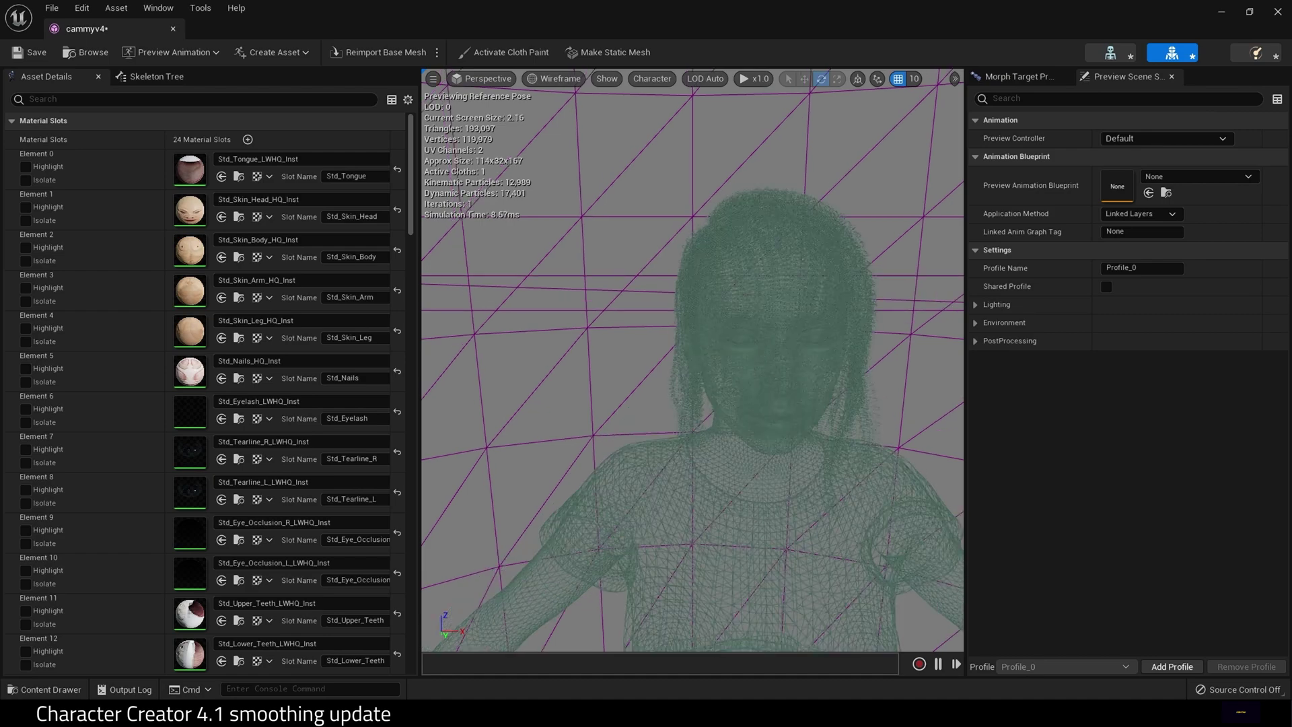
middle_click_drag(708, 316, 708, 431)
middle_click_drag(708, 317, 593, 316)
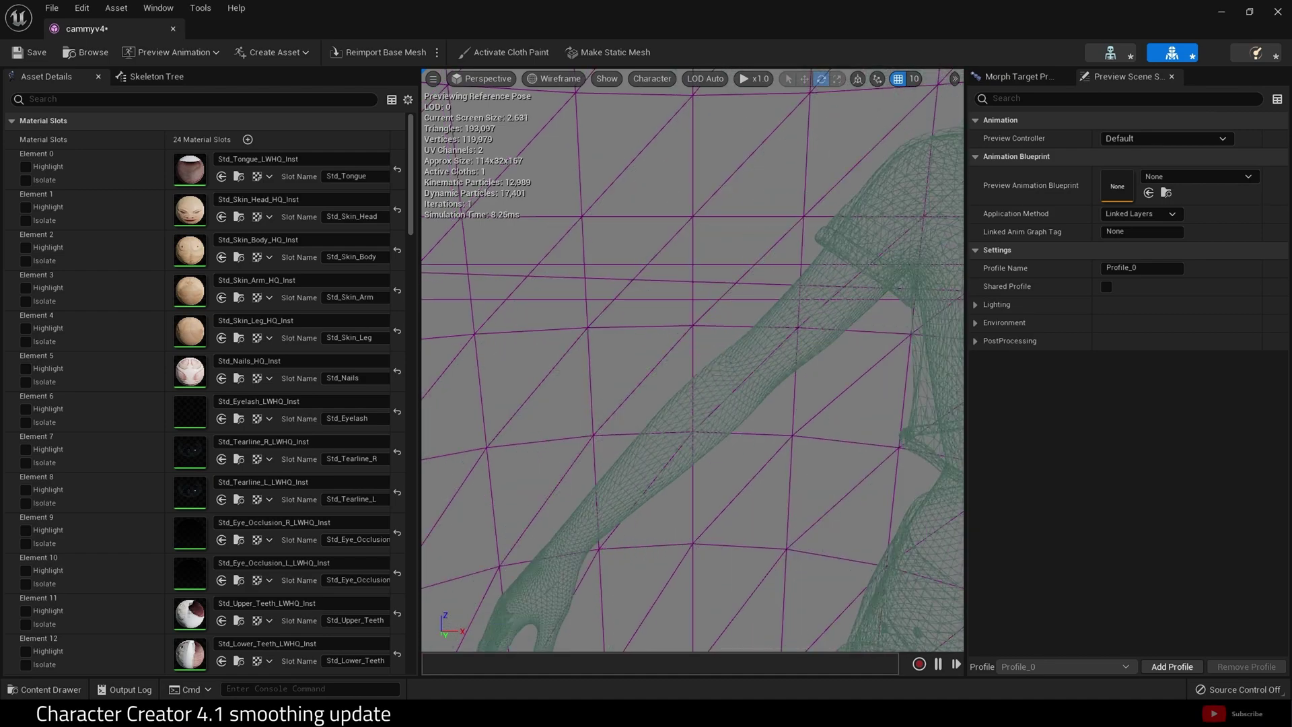
left_click_drag(708, 317, 828, 316)
middle_click_drag(708, 316, 708, 216)
left_click_drag(708, 317, 708, 283)
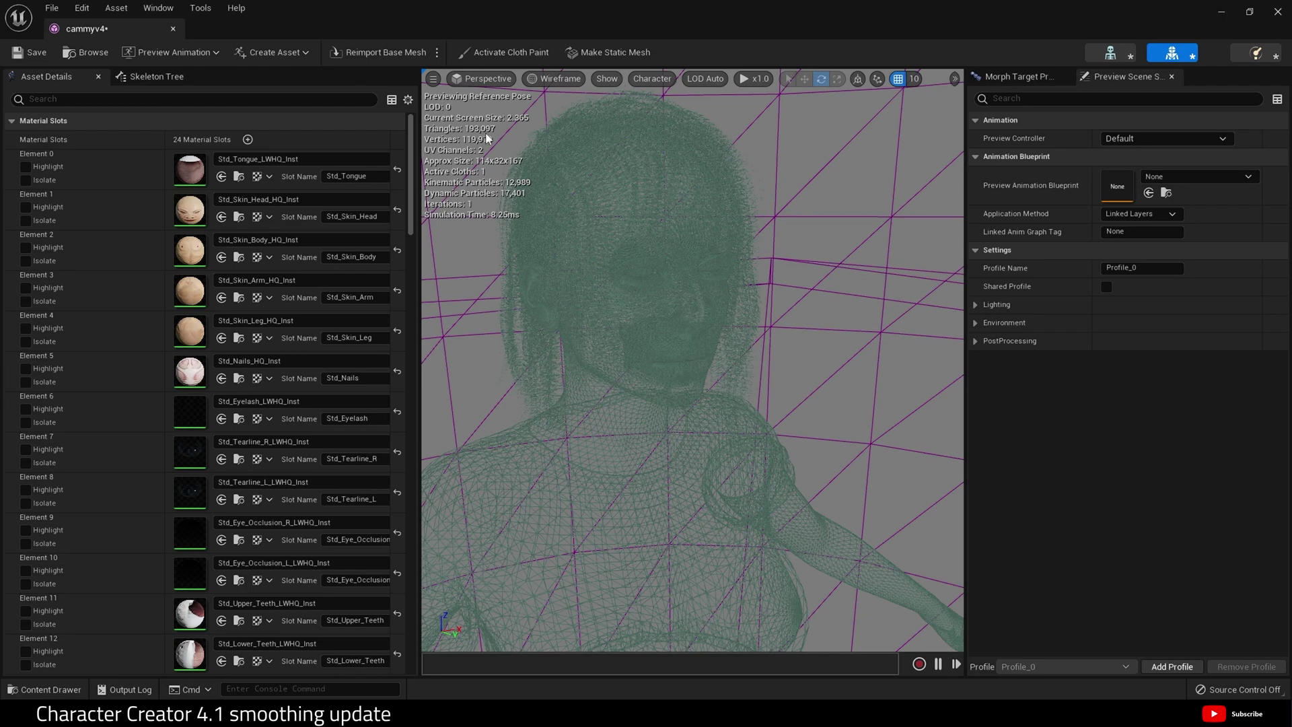
Return the viewport to Lit view mode and examine the character's ear, face and hair up close from both sides
left_click(537, 79)
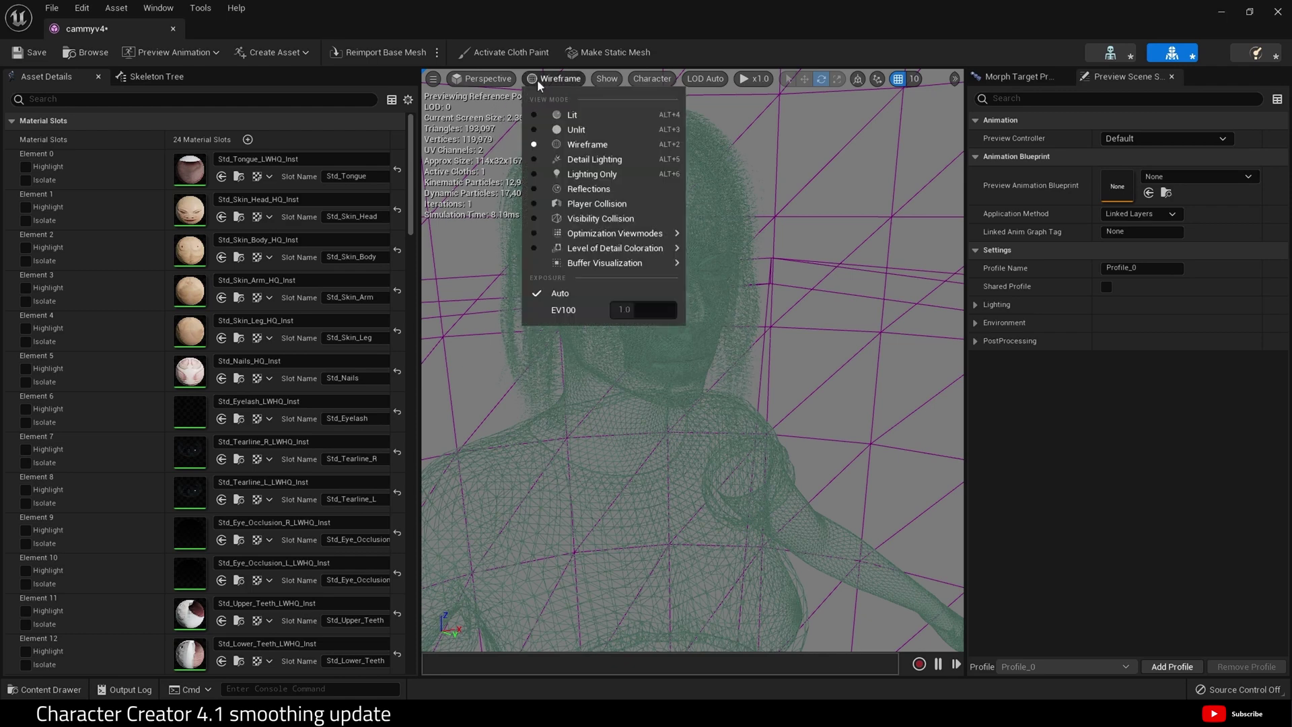
left_click(538, 106)
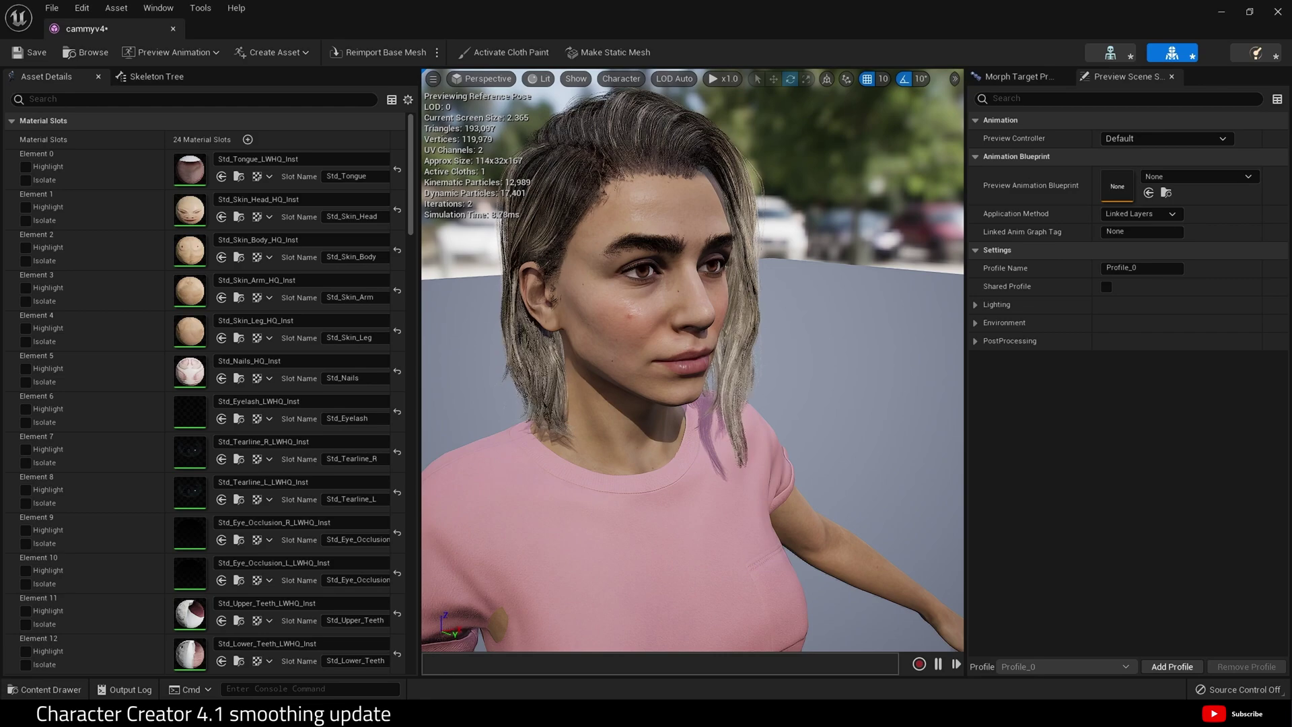
left_click_drag(512, 364, 552, 384)
left_click_drag(646, 375, 569, 292)
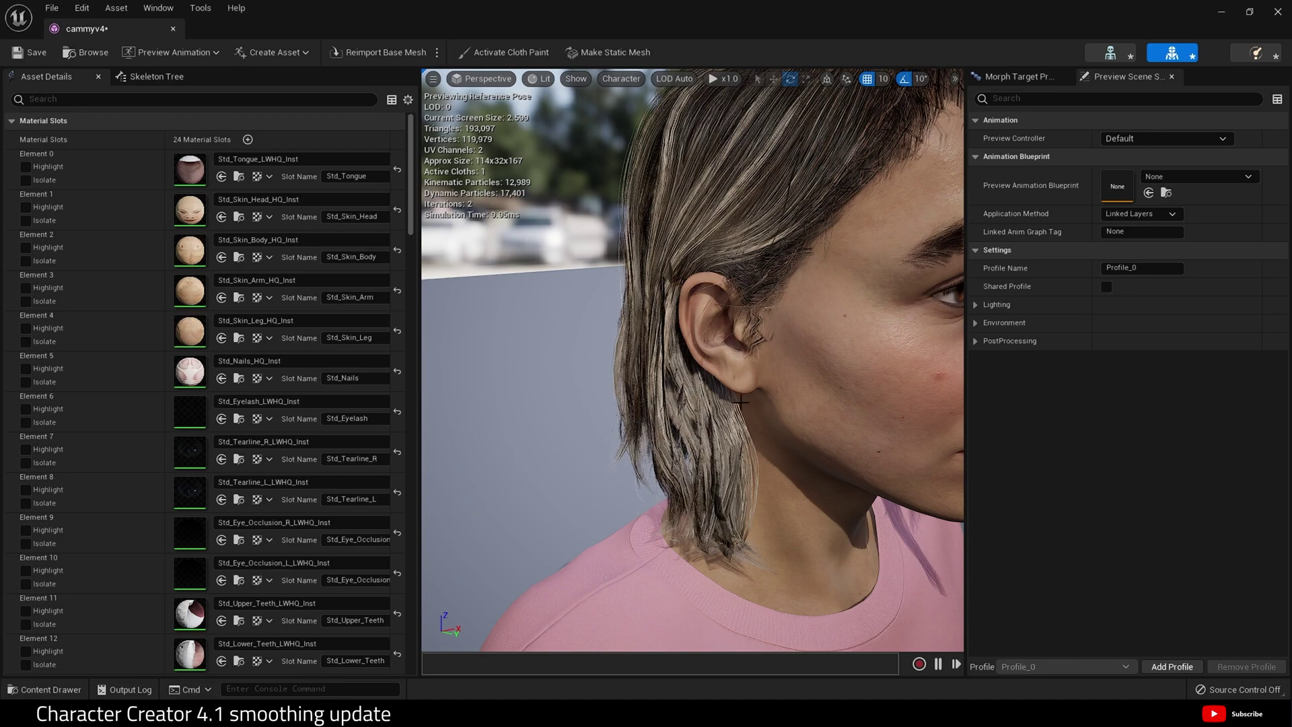
left_click_drag(741, 402, 713, 327)
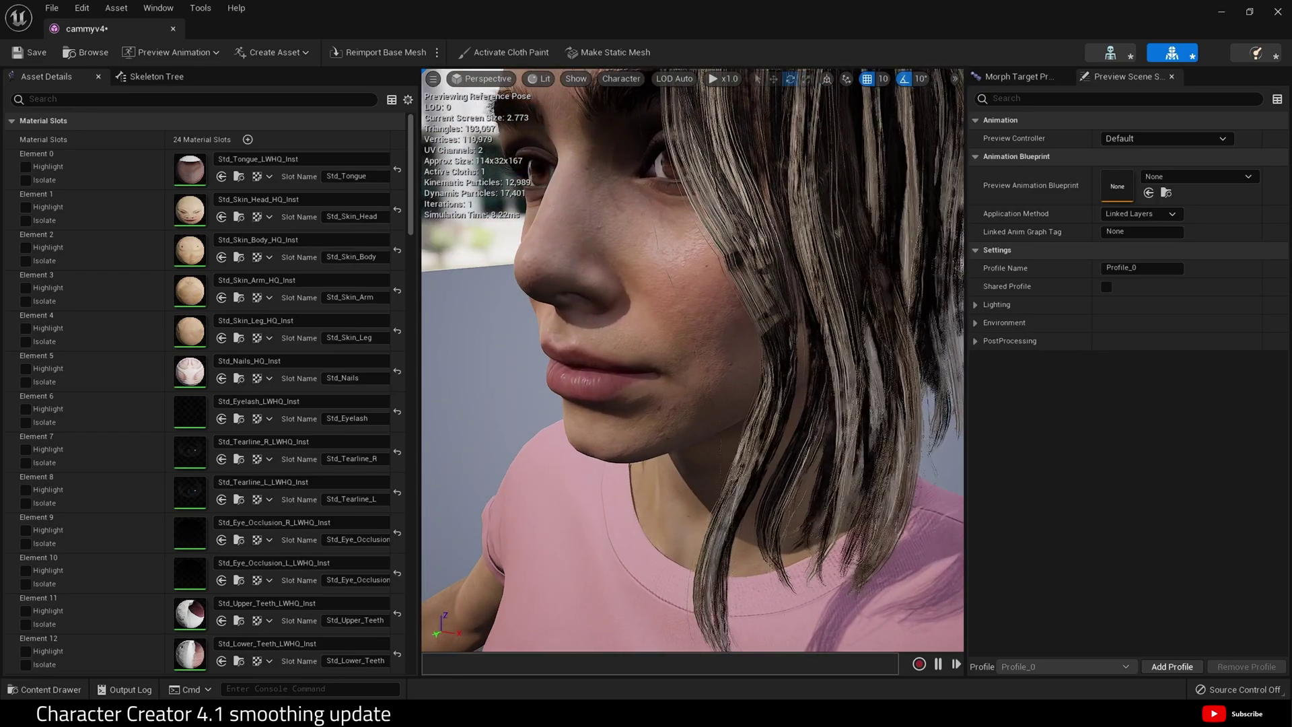
middle_click_drag(713, 326, 713, 189)
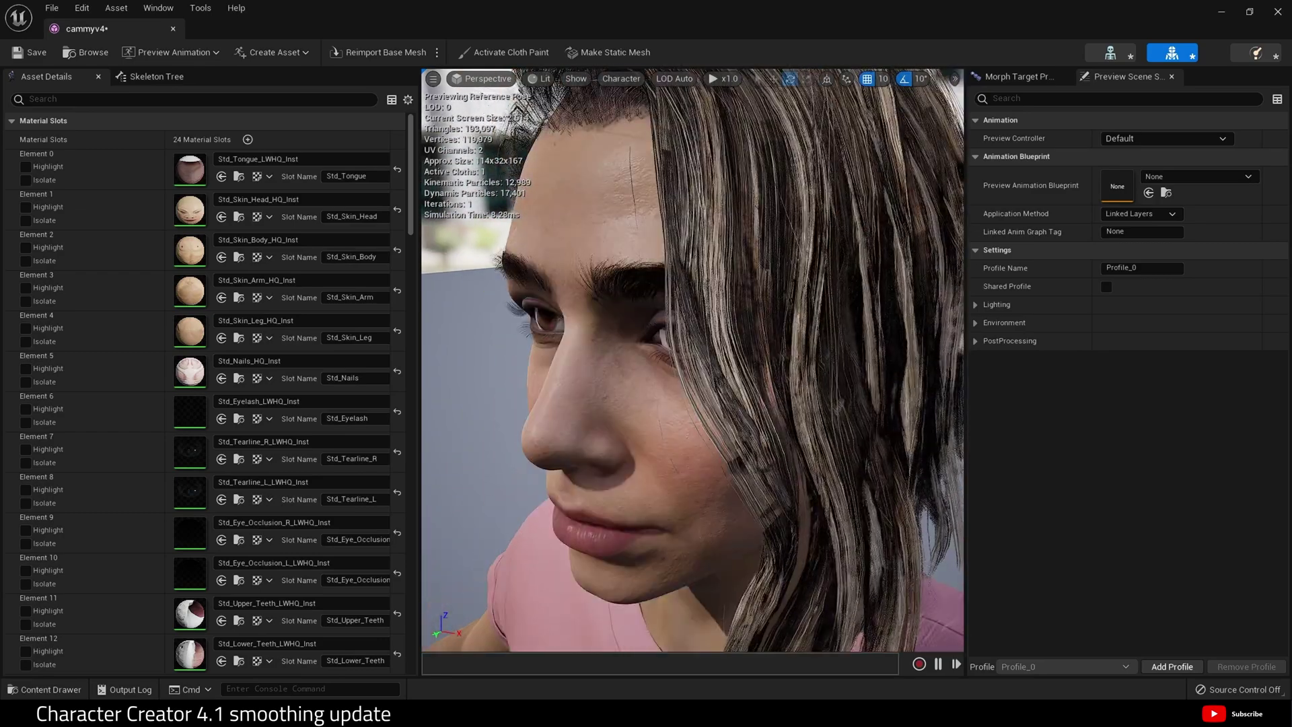
mouse_move(714, 350)
left_mouse_down()
mouse_move(713, 236)
mouse_move(714, 363)
left_mouse_up()
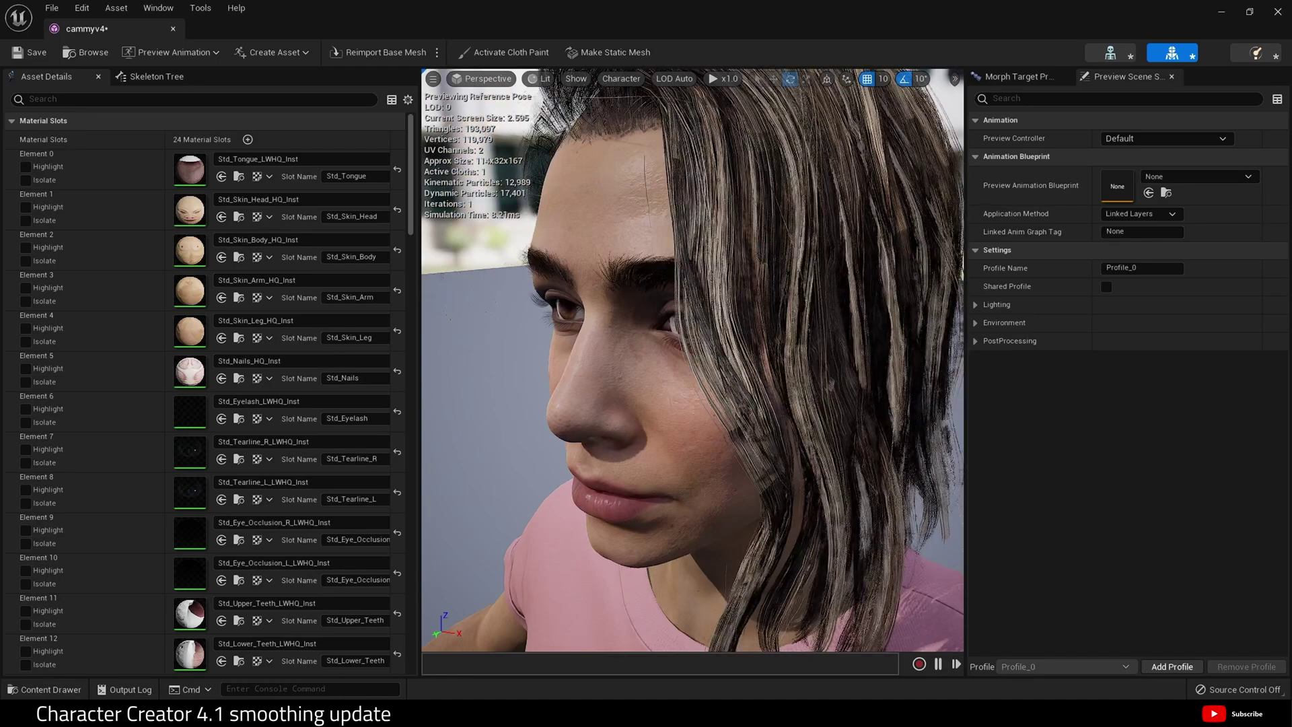
Examine the character's pink top, denim shorts and arms, ending with a close front view of the face
left_click_drag(751, 403, 740, 512)
middle_click_drag(741, 403, 720, 525)
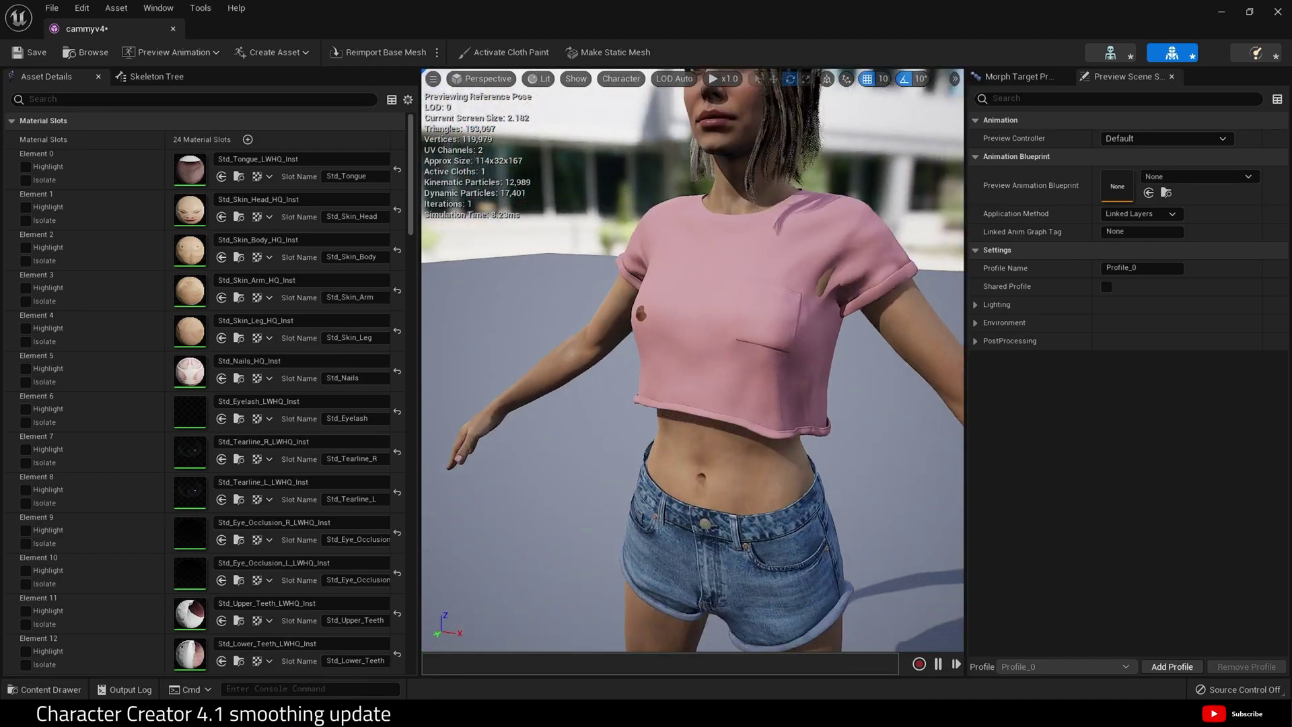
left_click_drag(720, 404, 720, 472)
middle_click_drag(720, 471, 720, 397)
left_click_drag(720, 398, 781, 384)
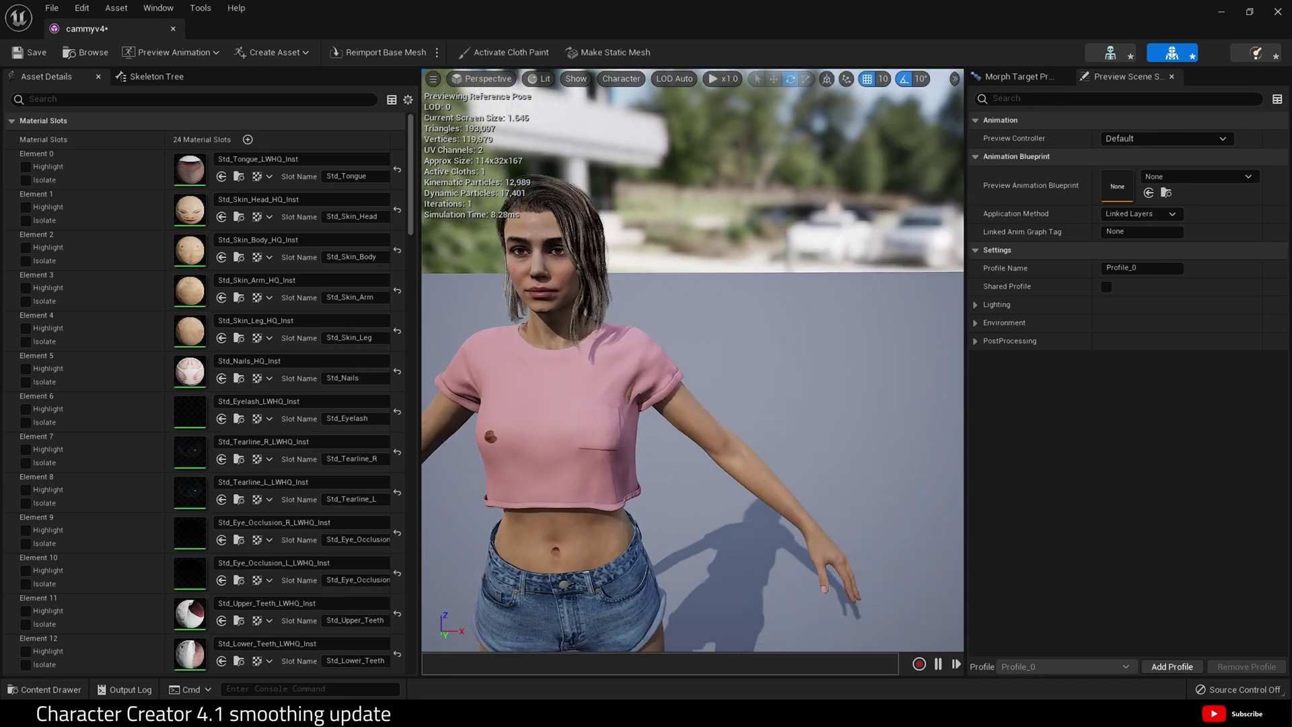
scroll(692, 360, "up", 6)
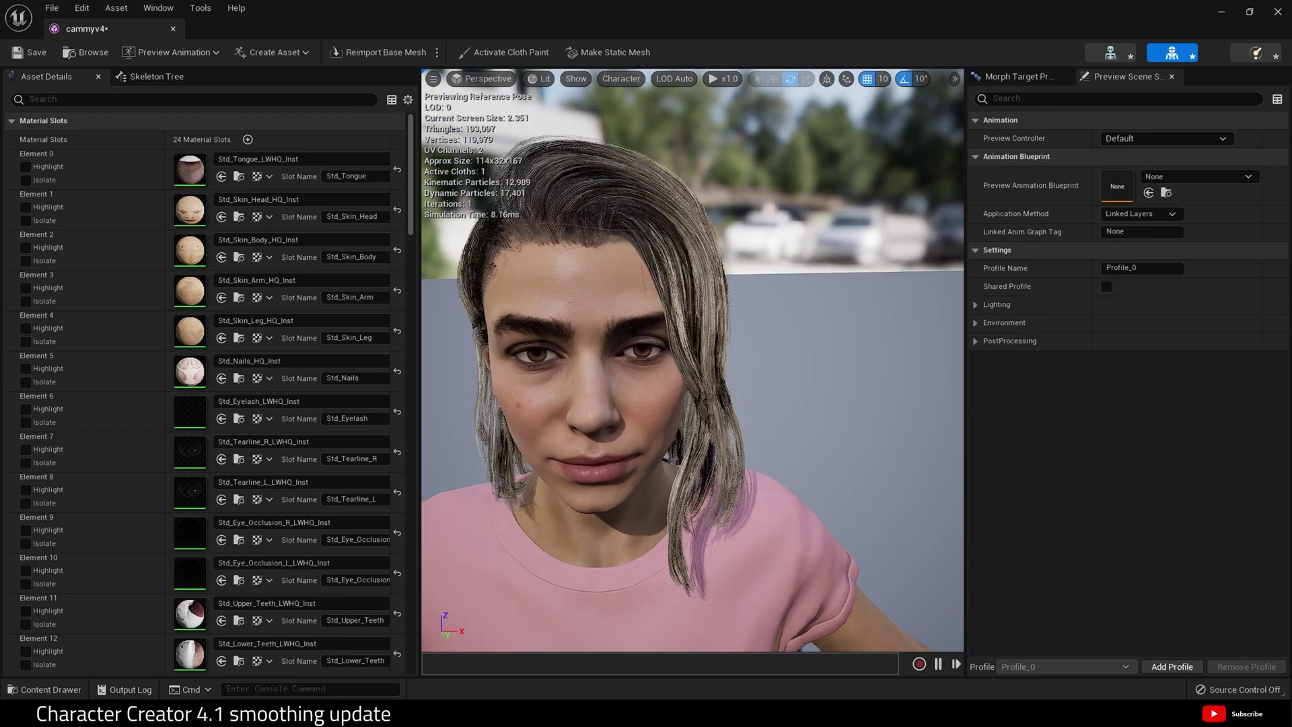